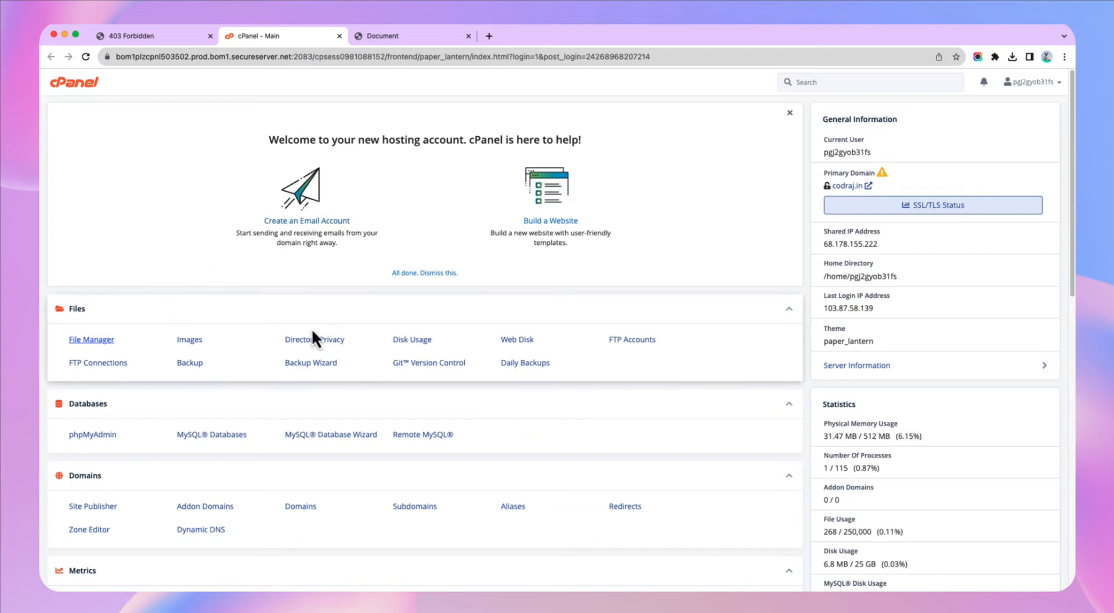
- Launch File Manager from the Files section of the cPanel home page
click(96, 343)
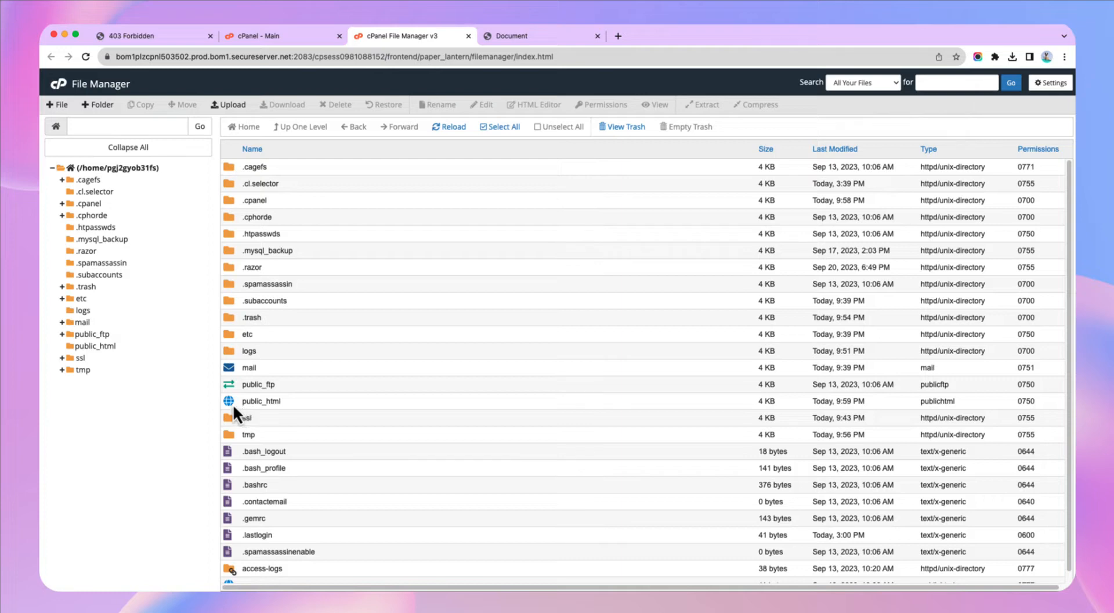
- Upload the Stockifly billing-inventory zip (82.96 MB) from Downloads into public_html
double_click(233, 405)
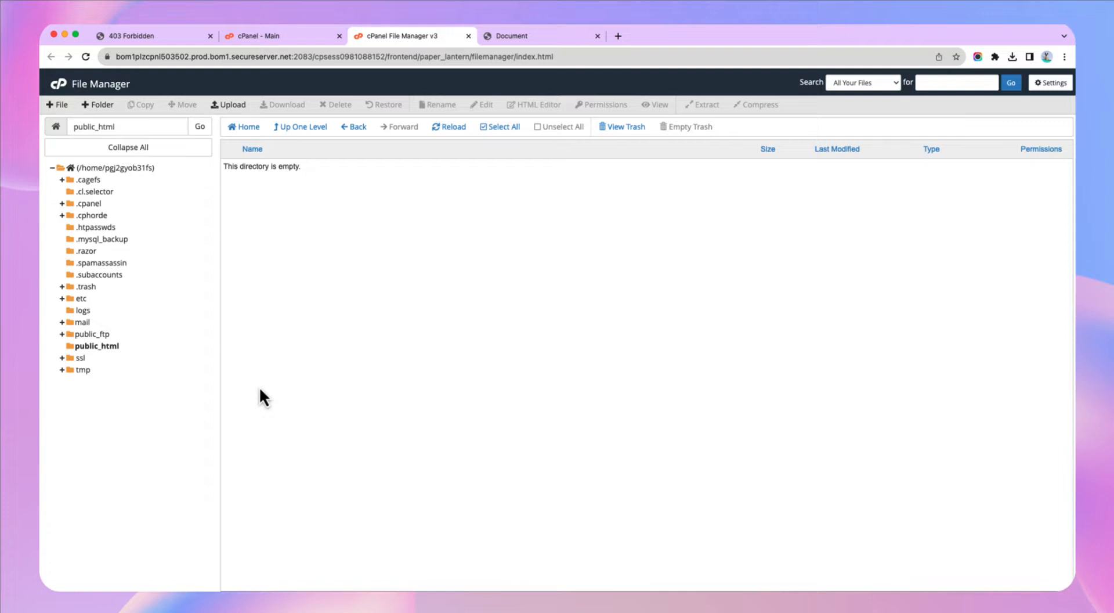
click(233, 107)
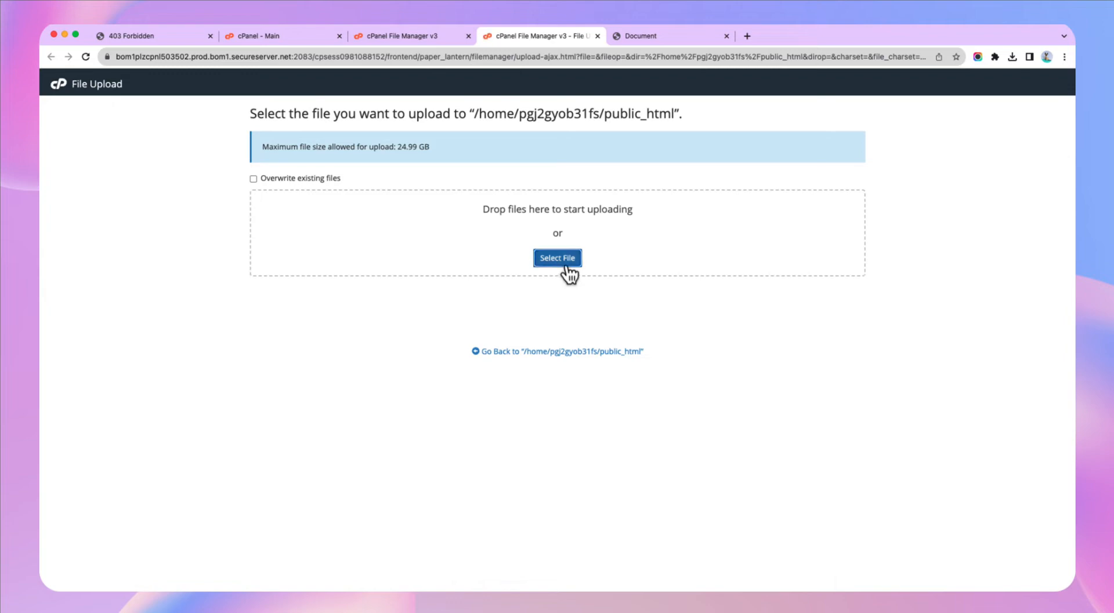
click(561, 262)
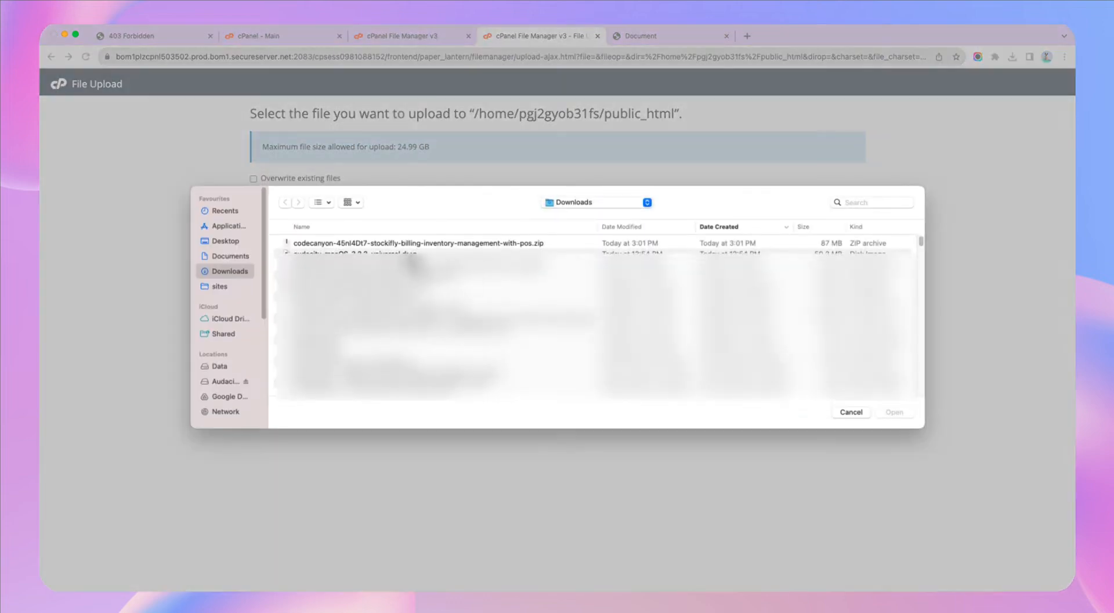
double_click(398, 244)
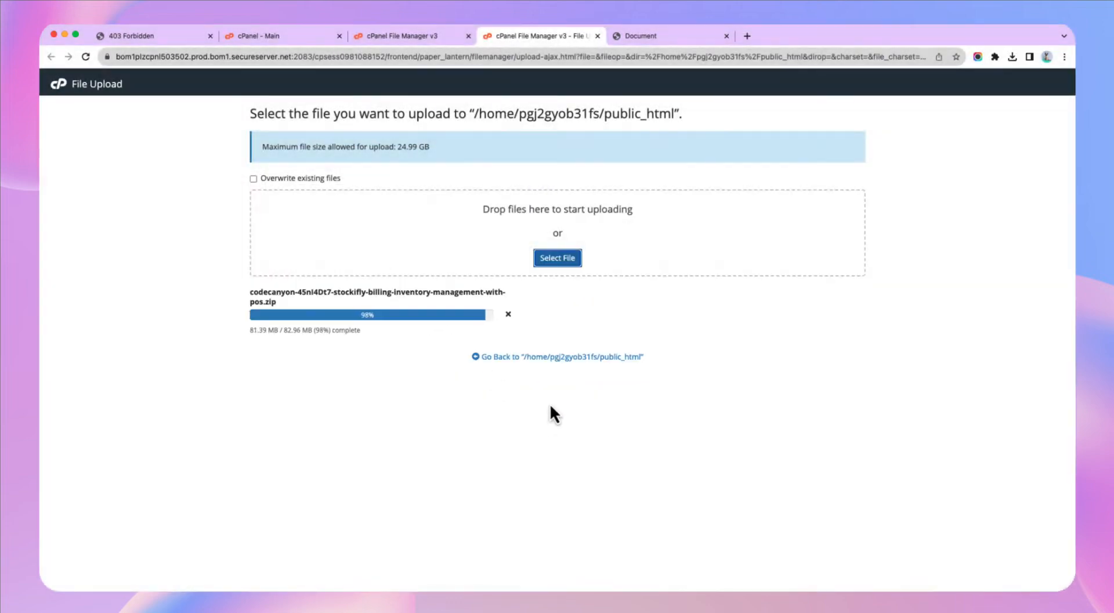
click(558, 365)
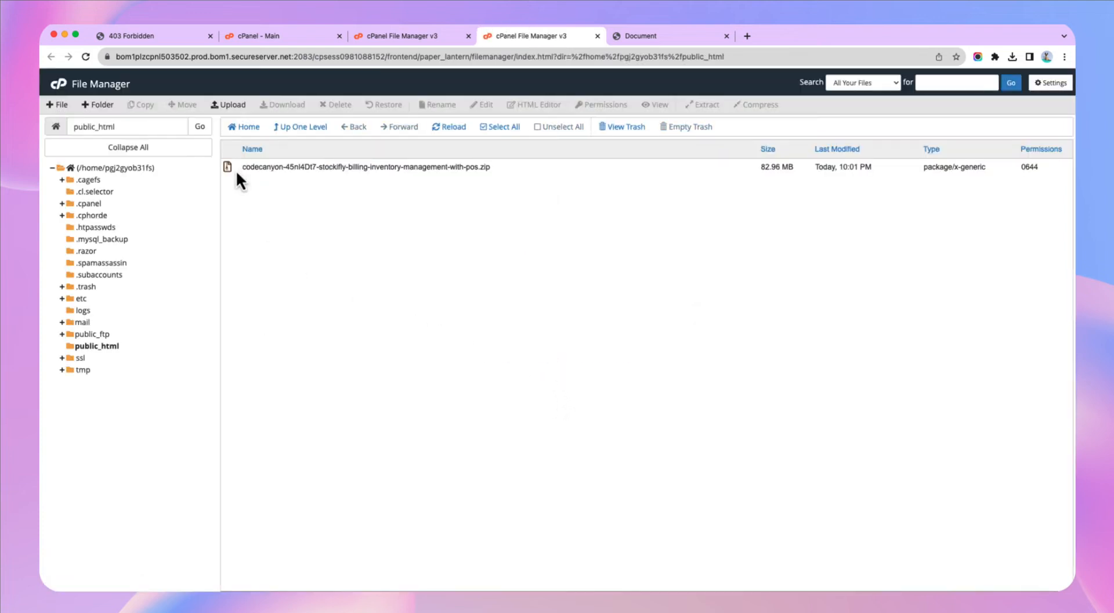
- Extract the Stockifly zip into /public_html, yielding __MACOSX, auto-update, documentation and script folders
click(235, 170)
right_click(236, 170)
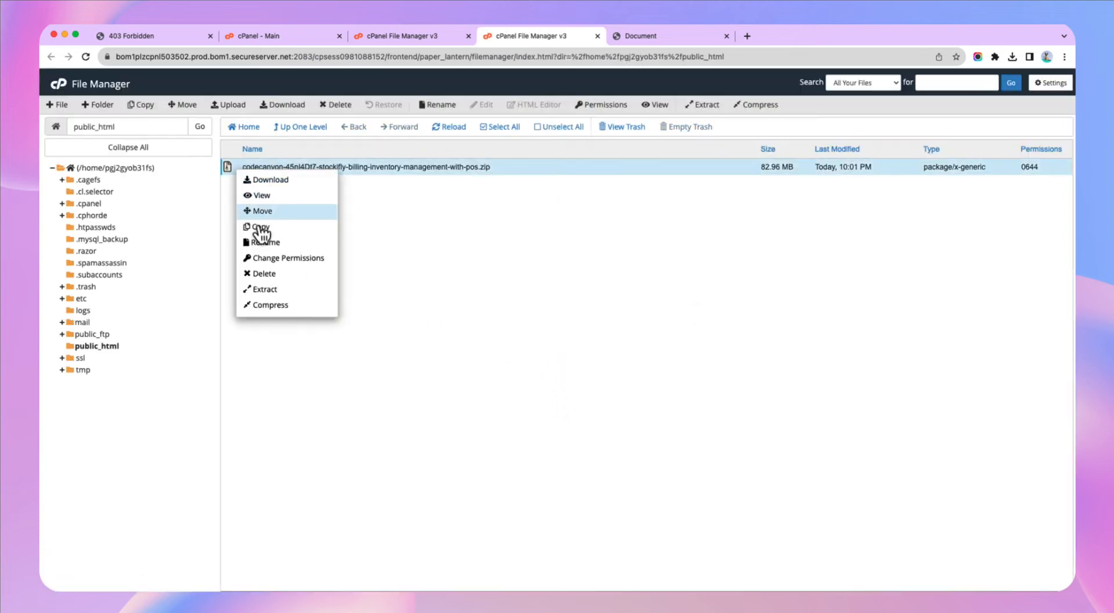
click(274, 289)
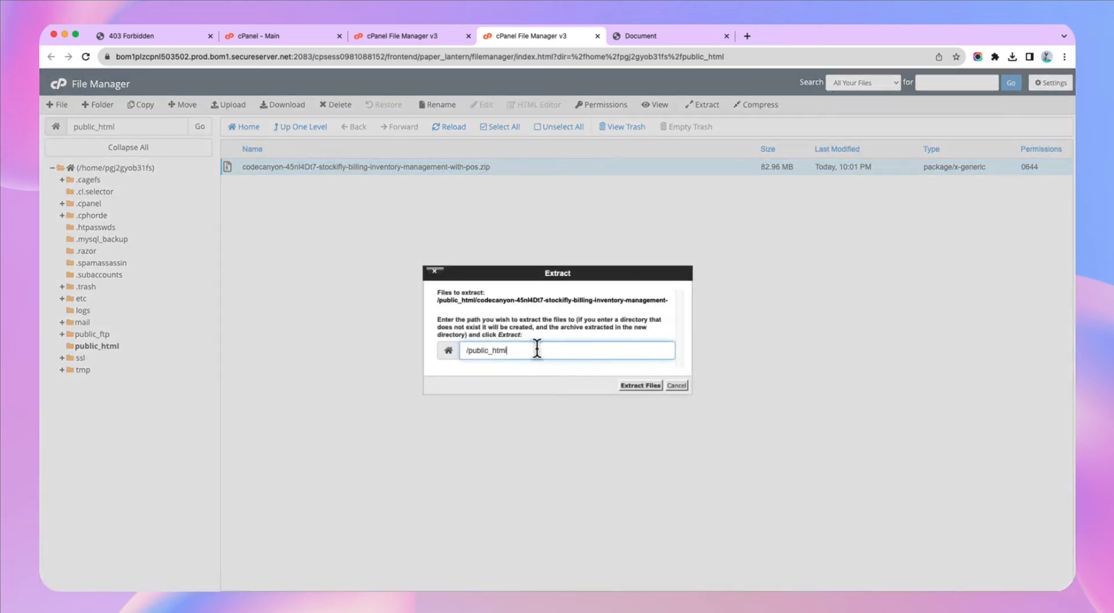
click(641, 386)
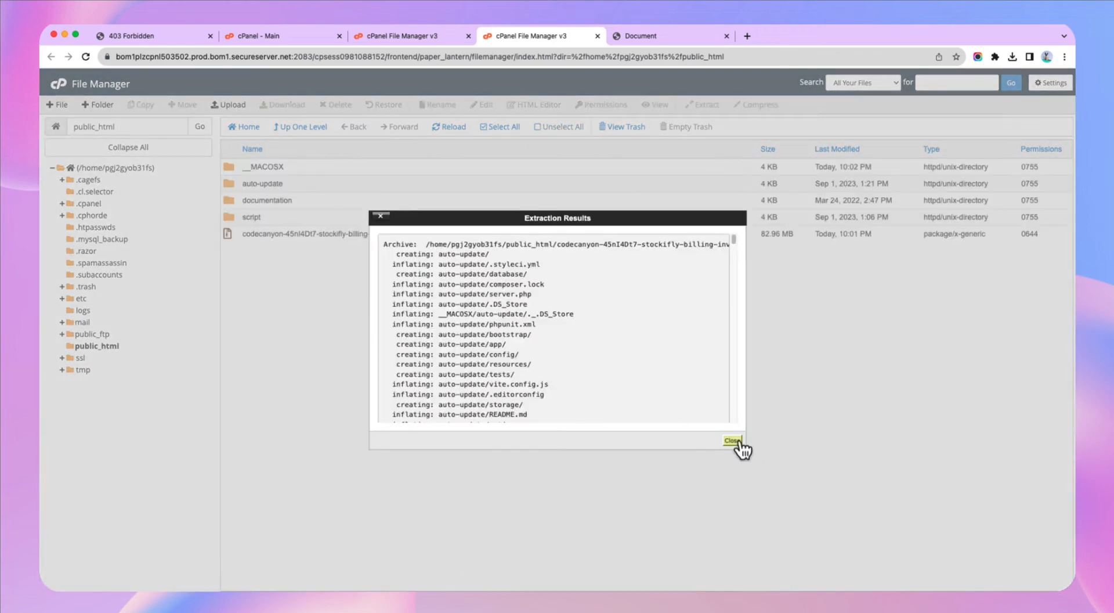
click(733, 440)
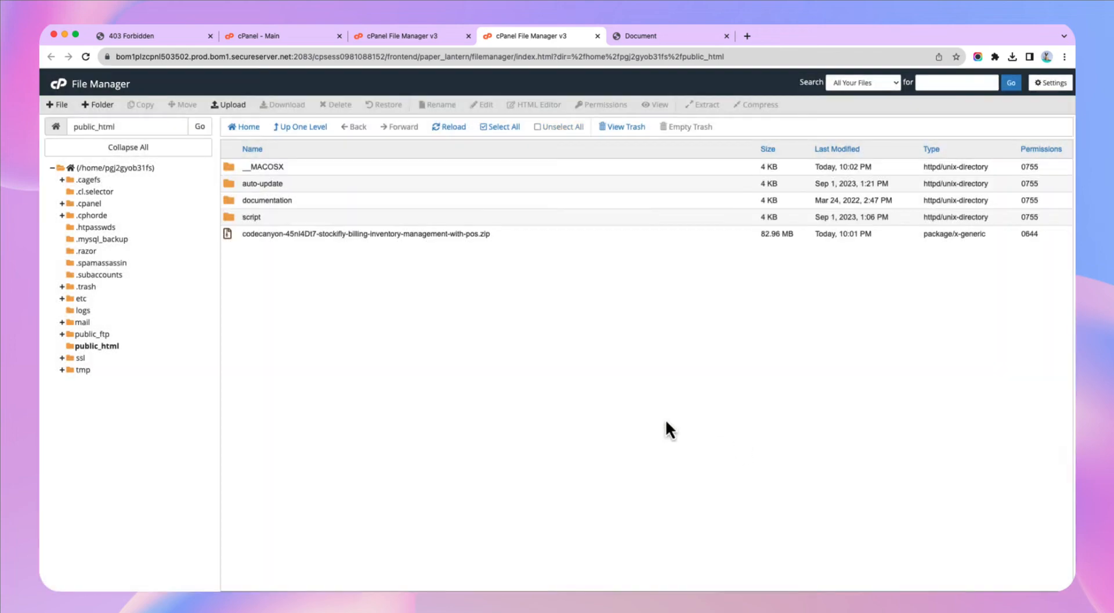
click(235, 187)
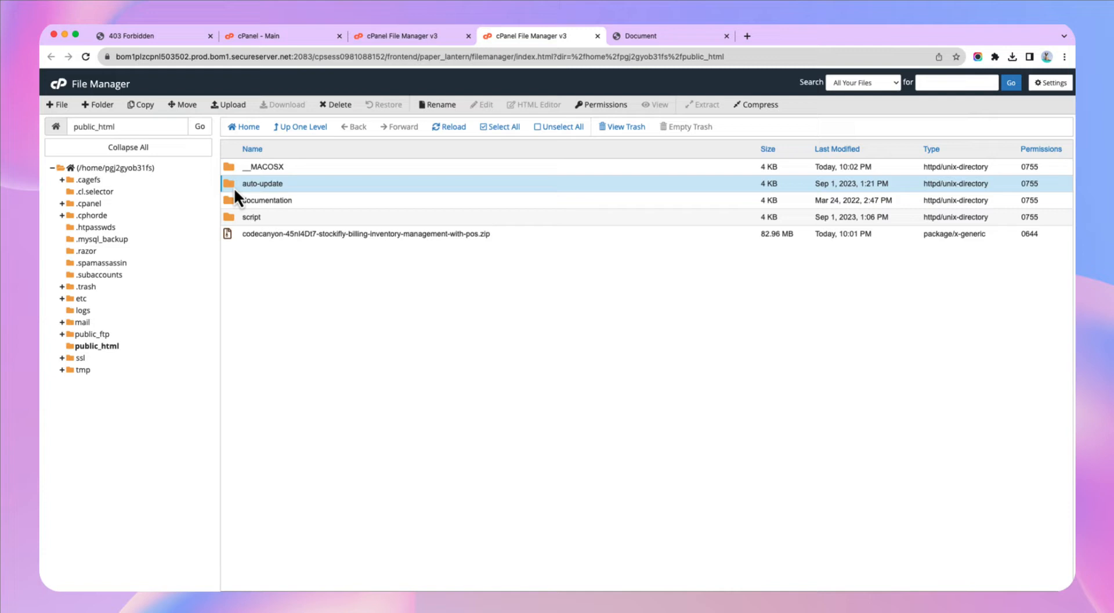
- Select __MACOSX, auto-update, documentation and the zip, leaving the script folder out
click(233, 204)
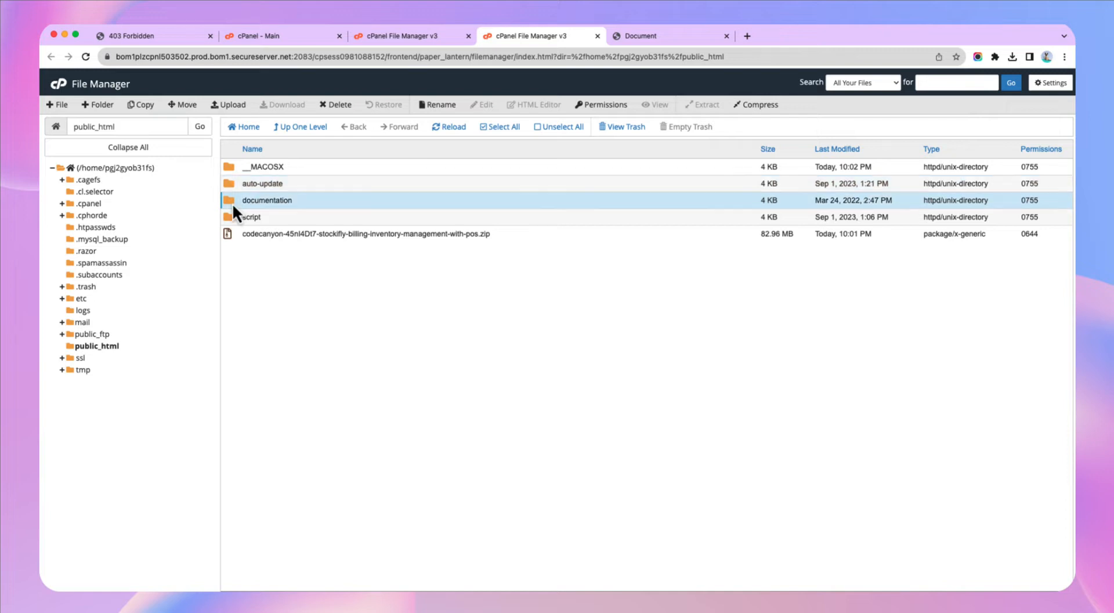
click(233, 218)
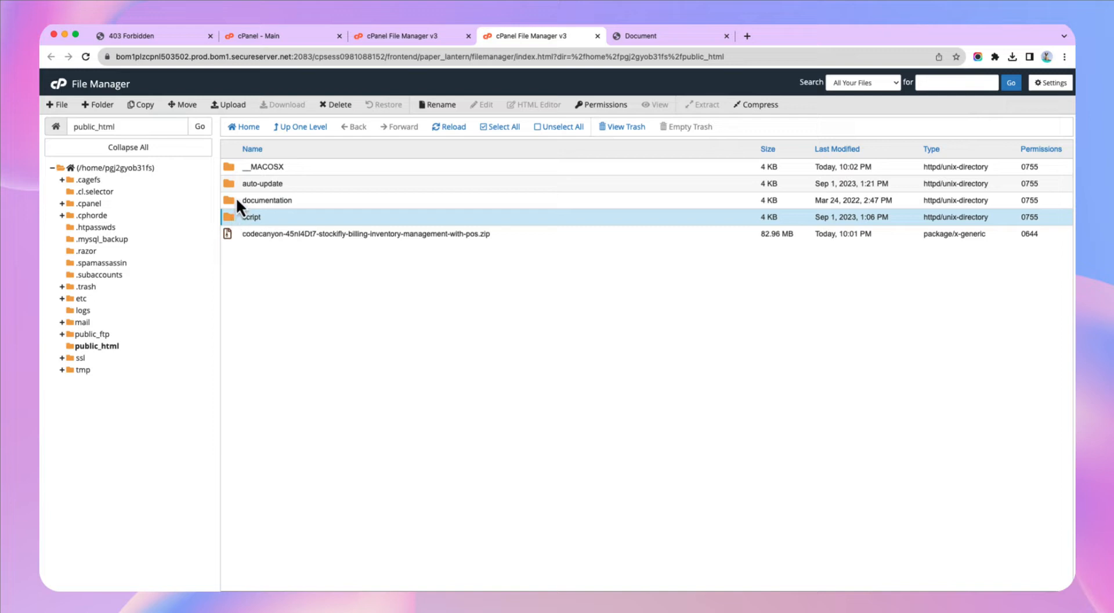
click(237, 191)
click(240, 219)
click(239, 172)
shift+click(238, 183)
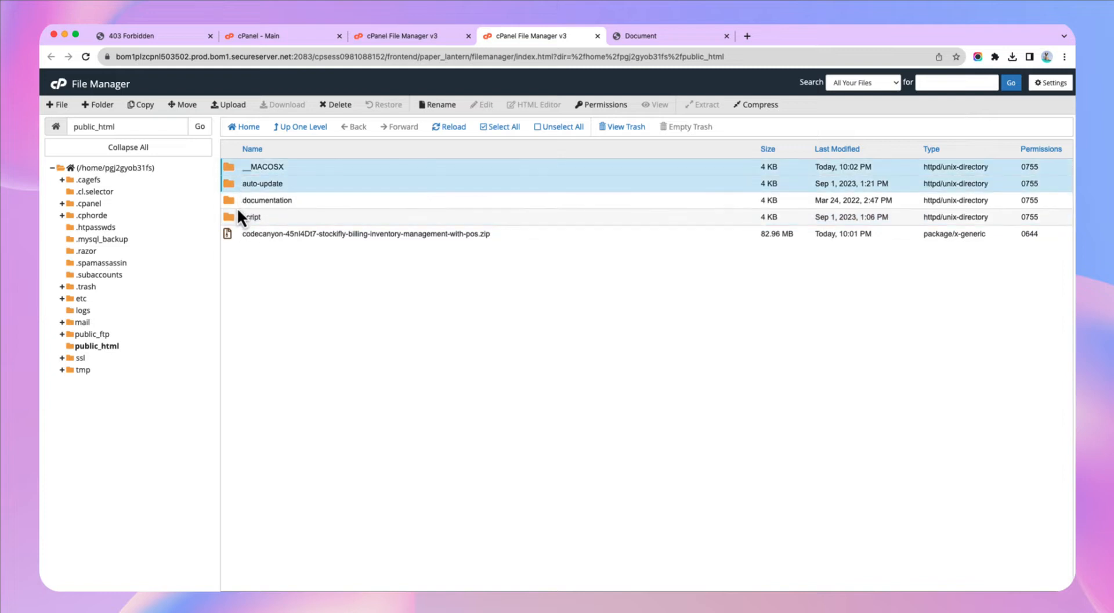
super+click(235, 217)
super+click(239, 201)
super+click(236, 217)
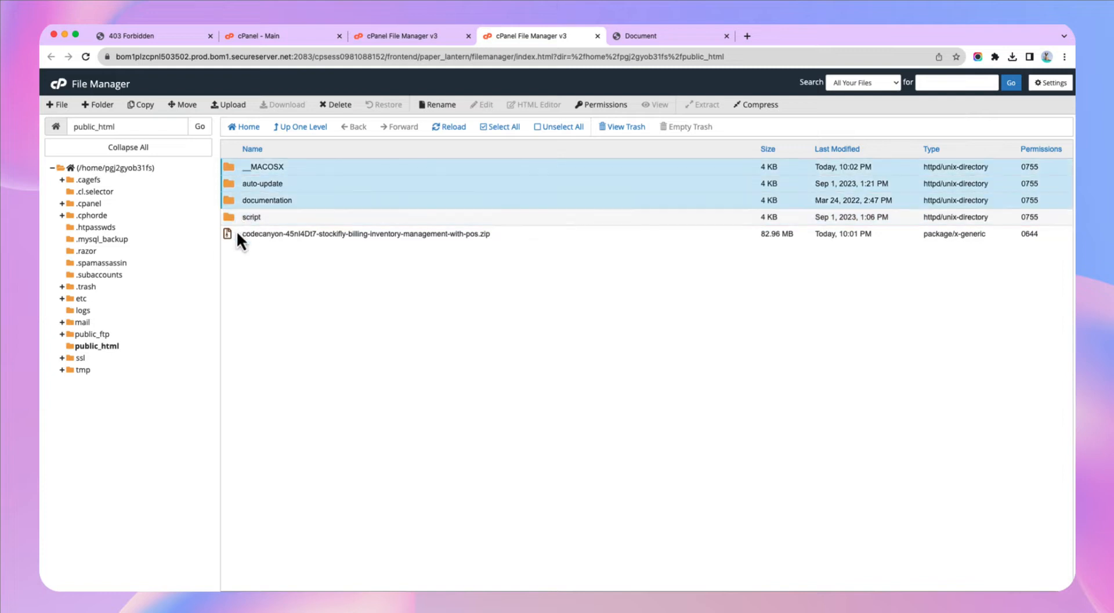
super+click(348, 233)
- Permanently delete the four selected items, skipping the trash
click(339, 105)
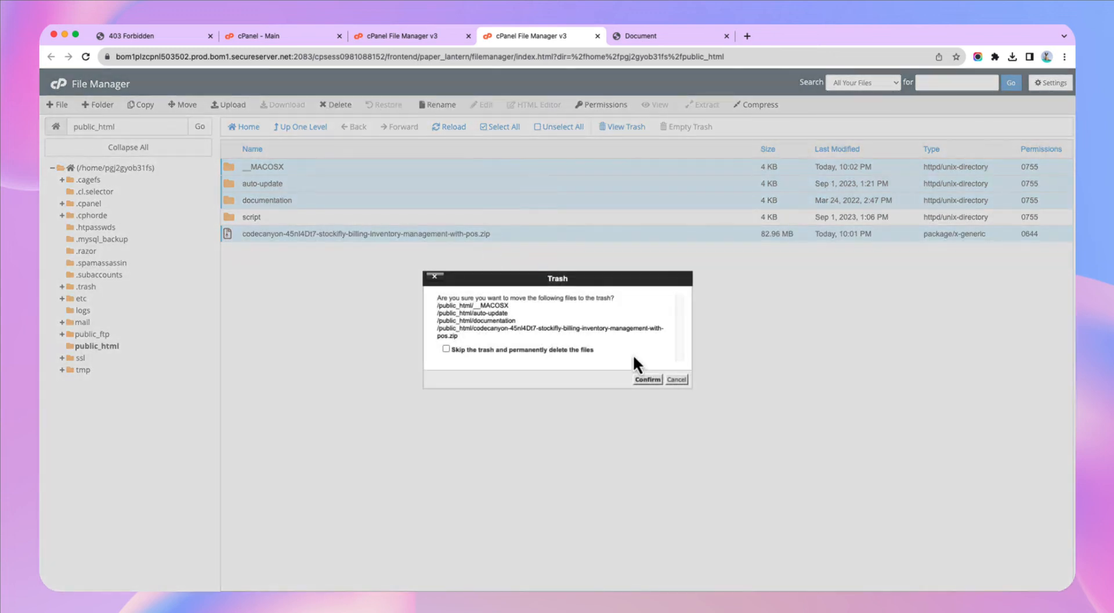
click(583, 350)
click(644, 379)
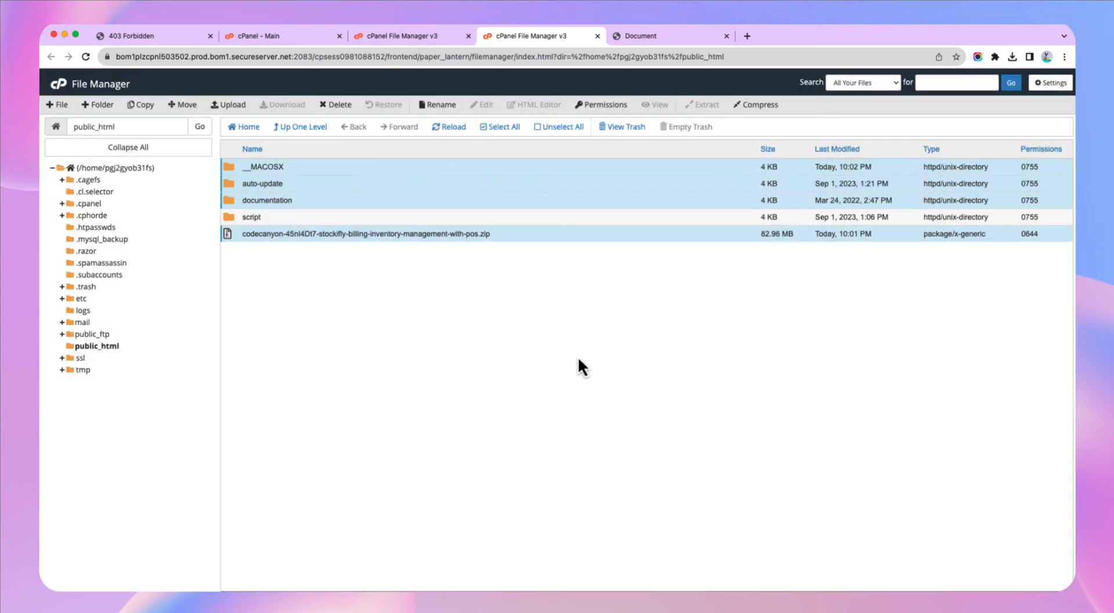
- Open the script folder and turn on Show Hidden Files in the preferences
double_click(232, 173)
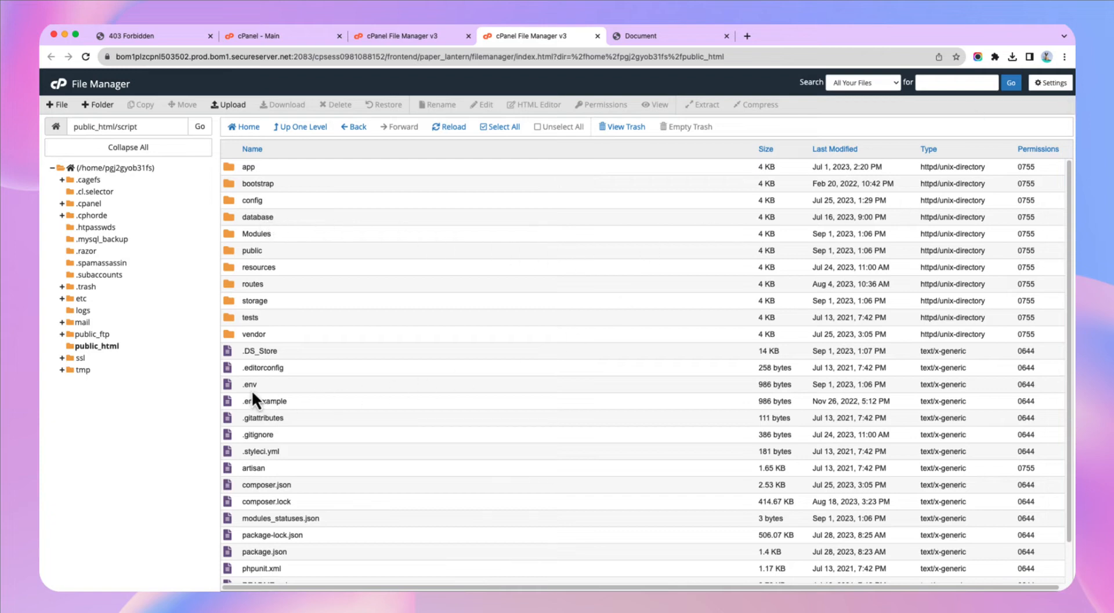
click(1041, 82)
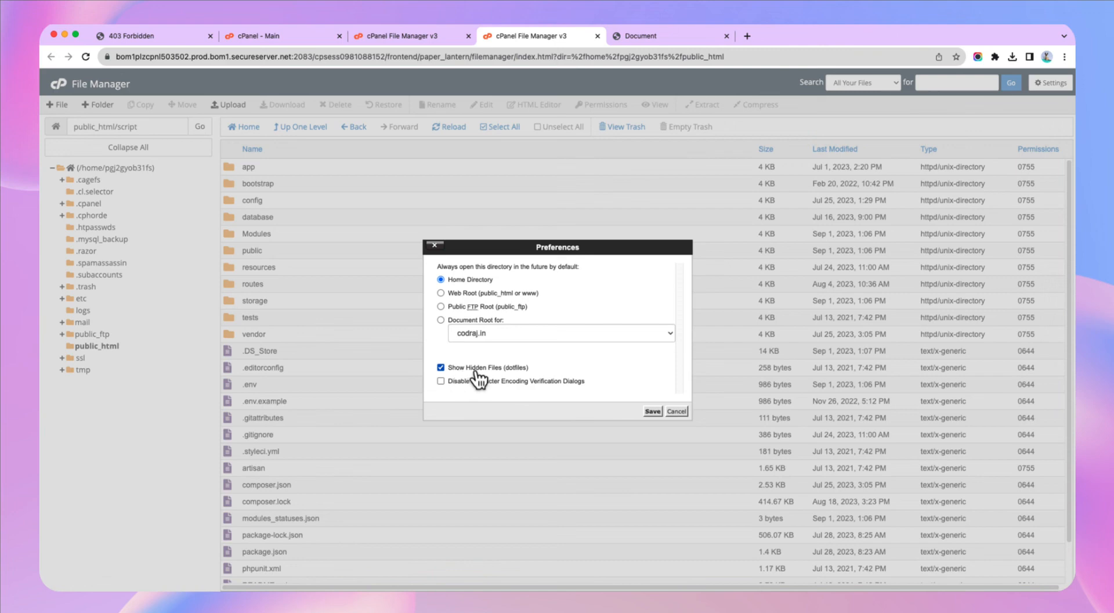
click(654, 412)
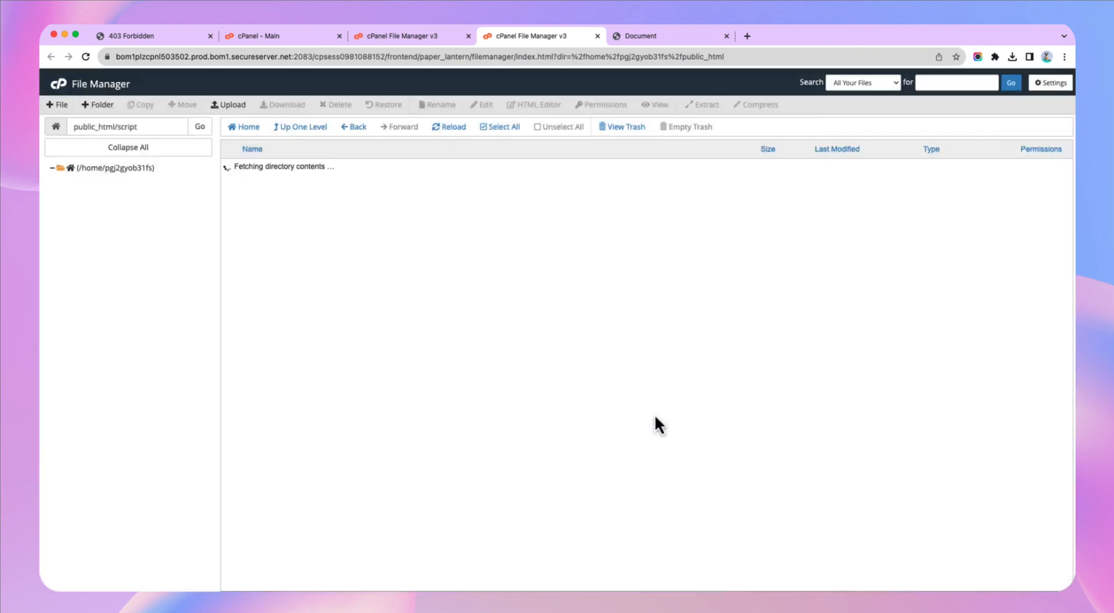
- Move everything in script, hidden files included, up into /public_html/
click(234, 168)
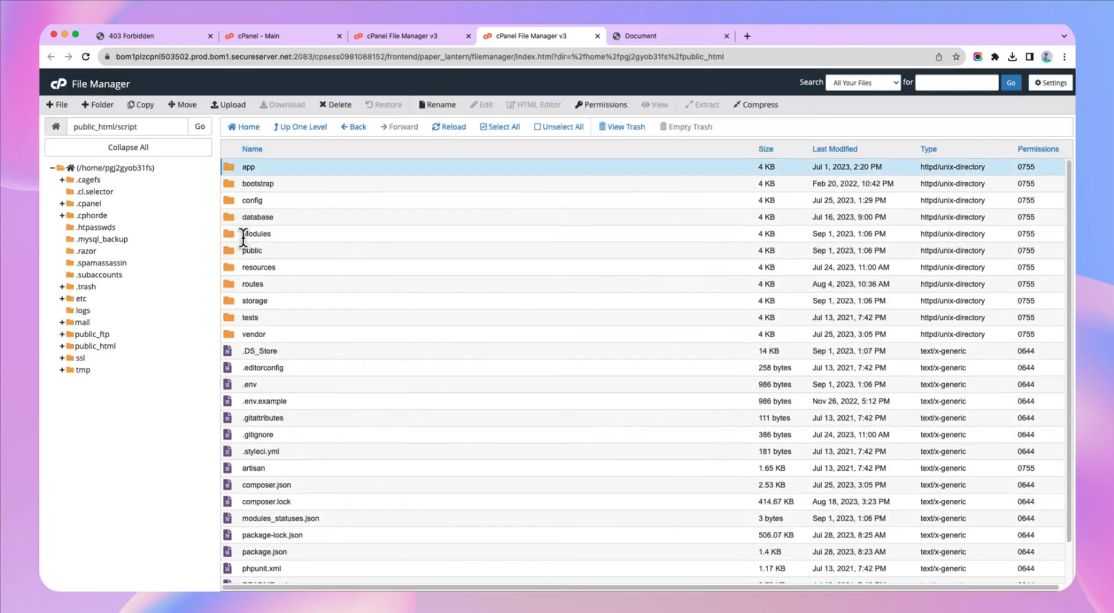
click(500, 129)
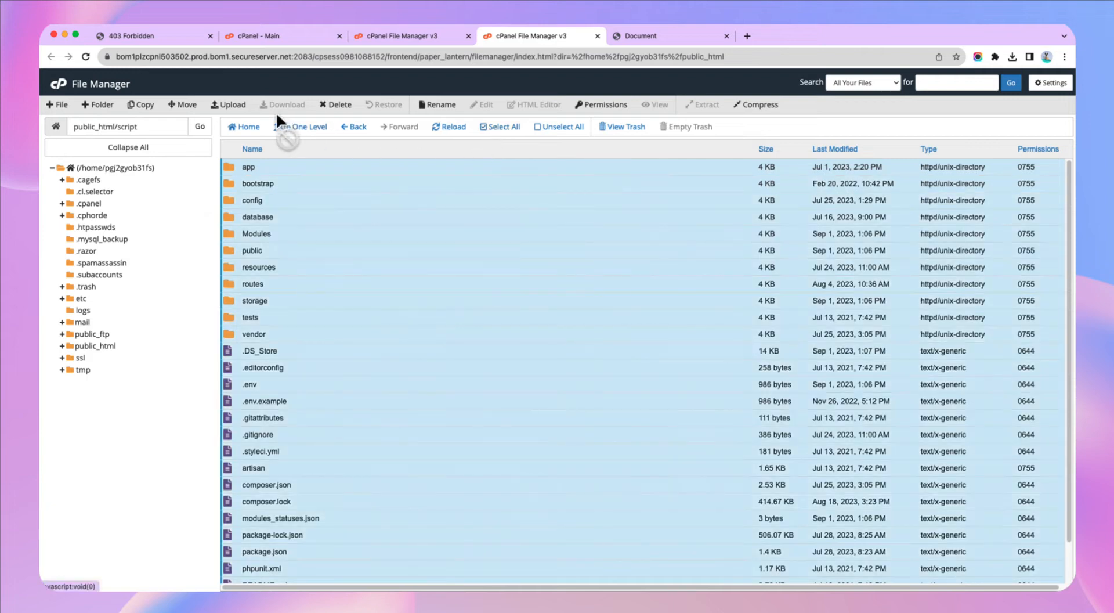
click(191, 107)
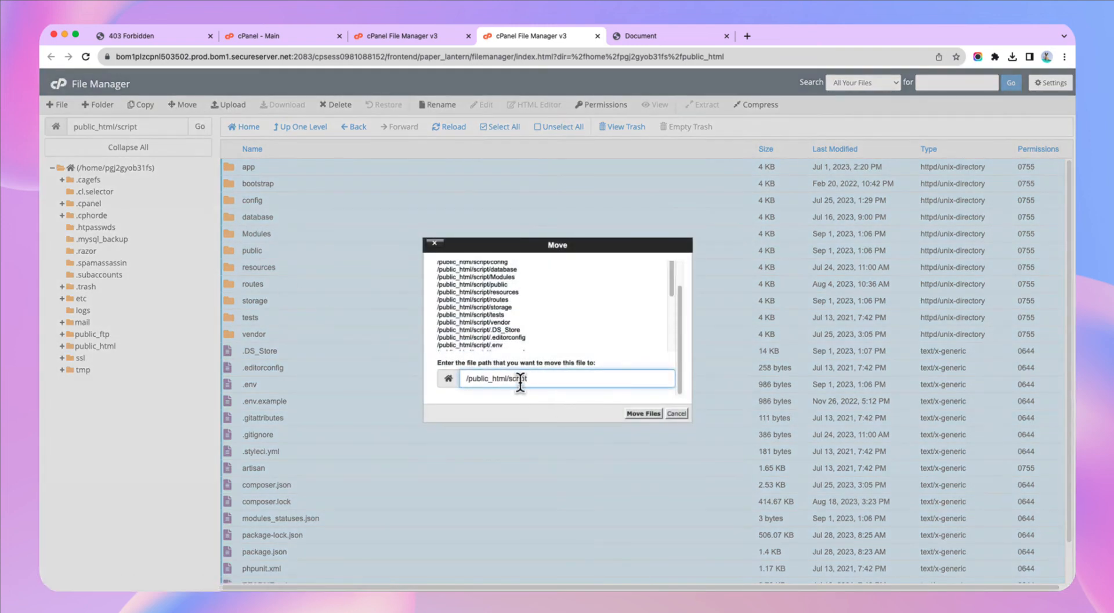
drag(512, 378, 537, 377)
key(BackSpace)
click(597, 348)
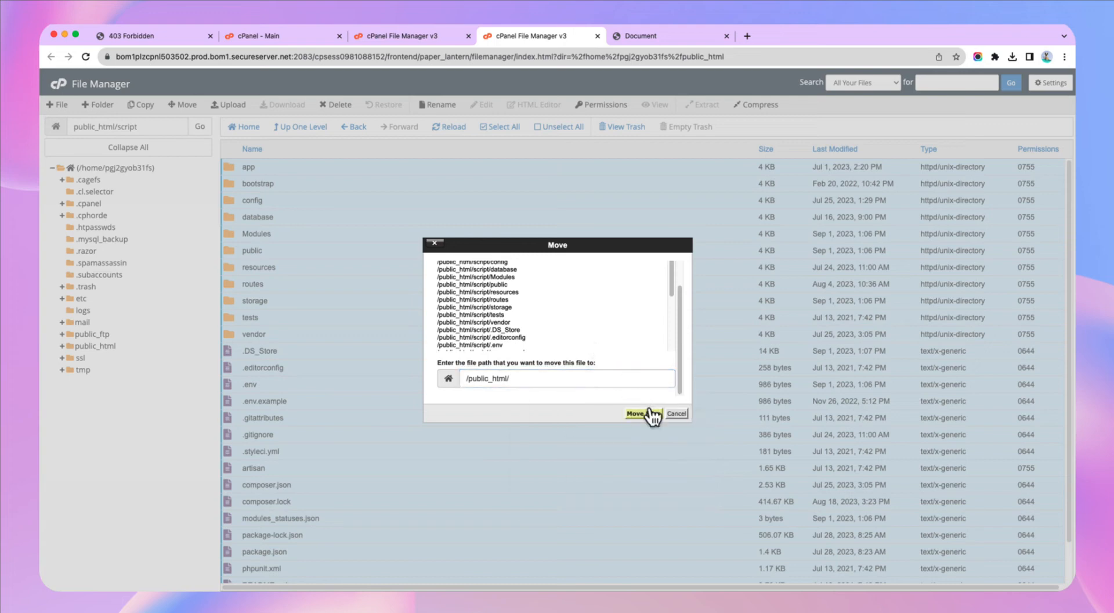
click(647, 414)
- Delete the now-empty script folder from public_html
click(303, 134)
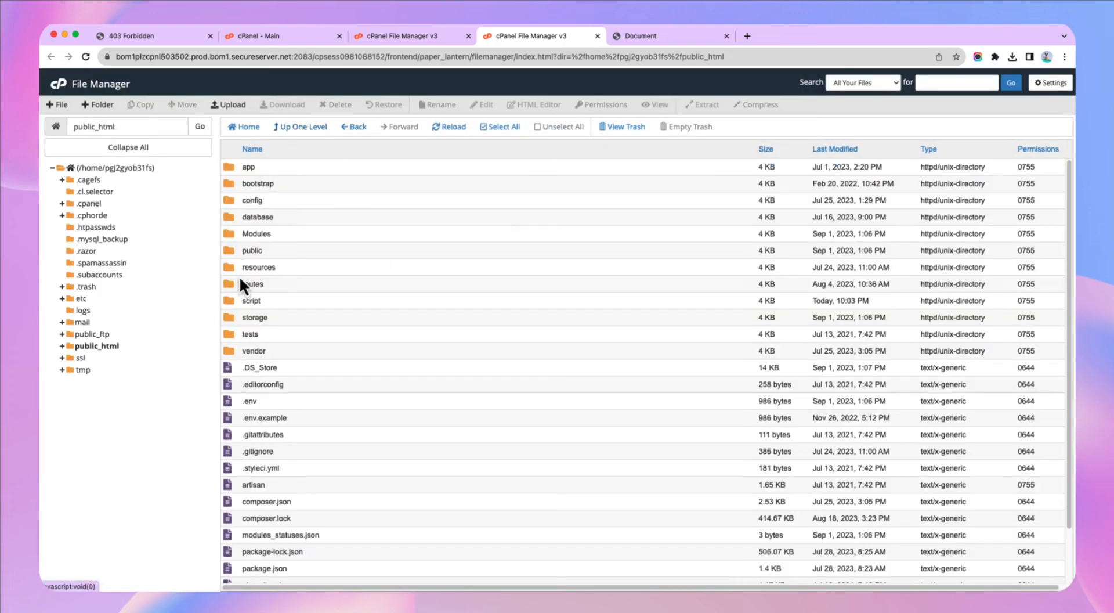
click(234, 302)
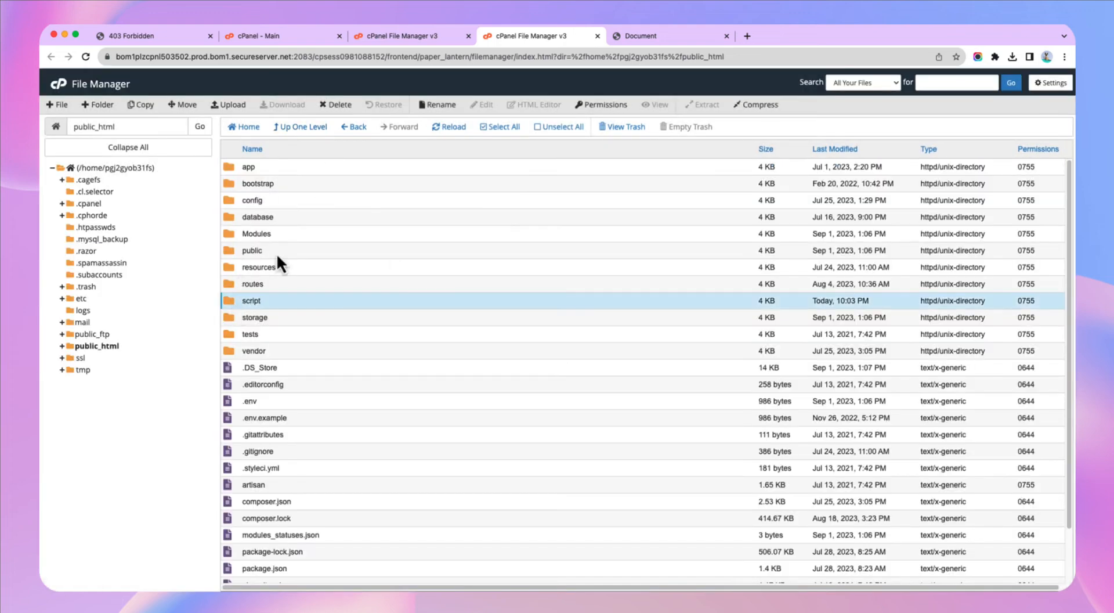
click(342, 105)
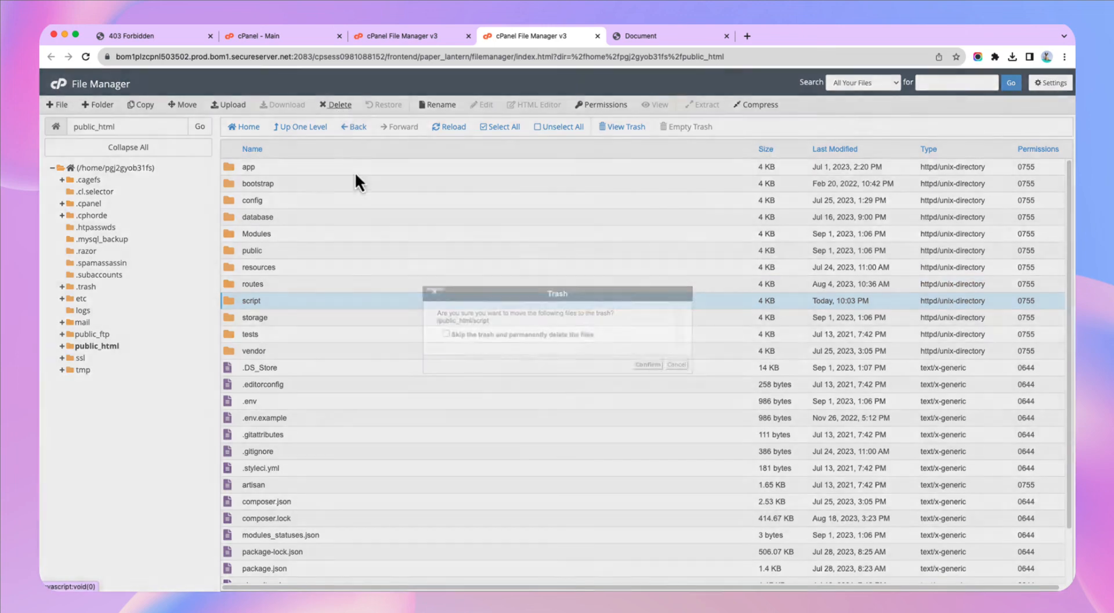
click(651, 364)
click(166, 37)
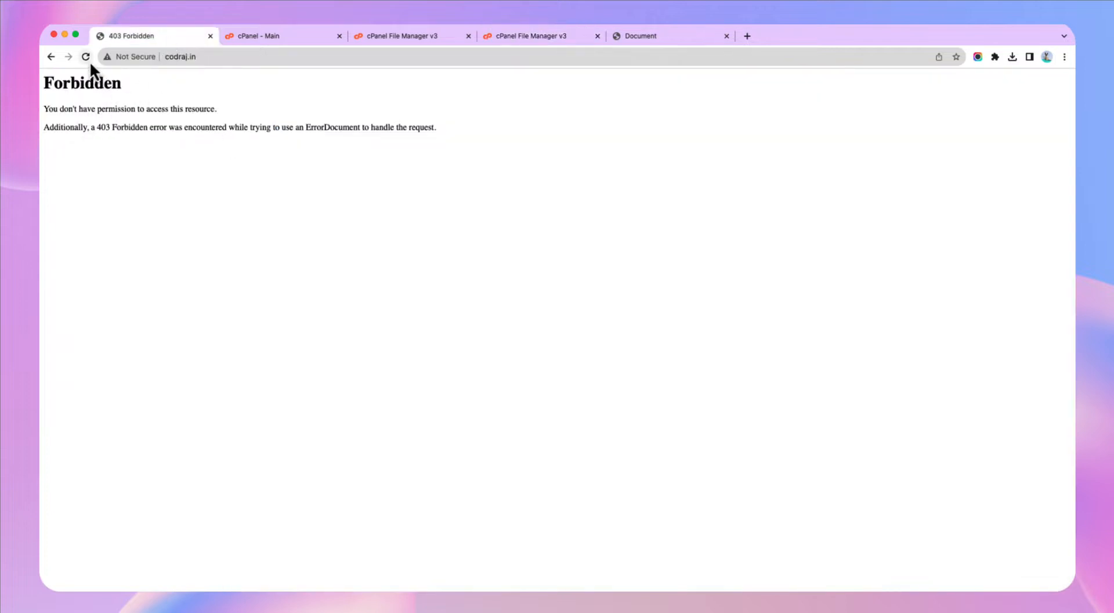
- Load codraj.in/public to reach the Stockifly installer welcome page at /public/install
drag(81, 83, 244, 154)
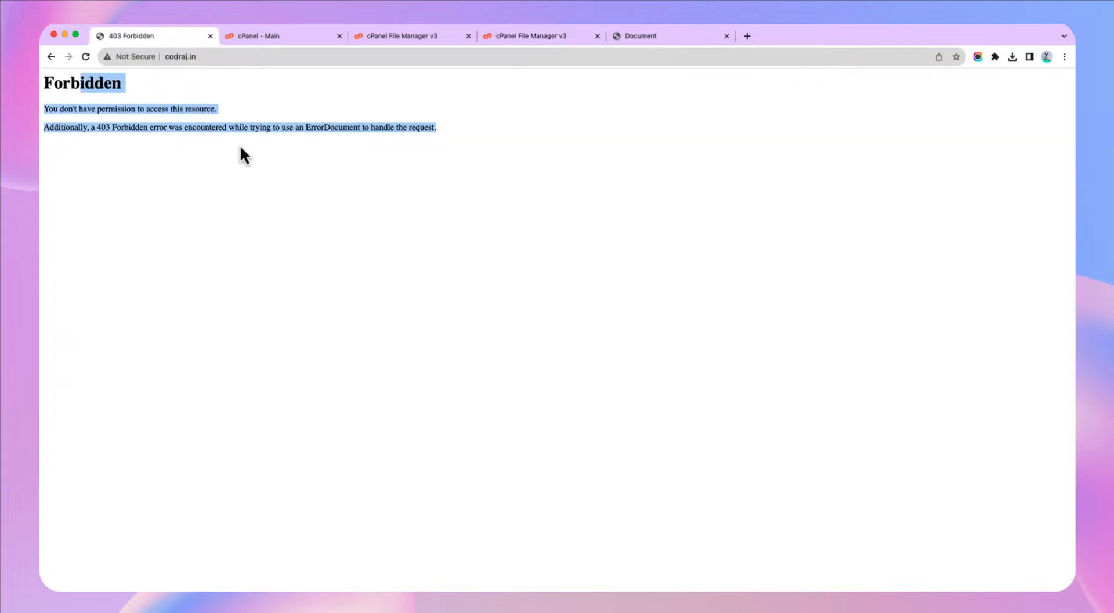
click(231, 56)
click(242, 56)
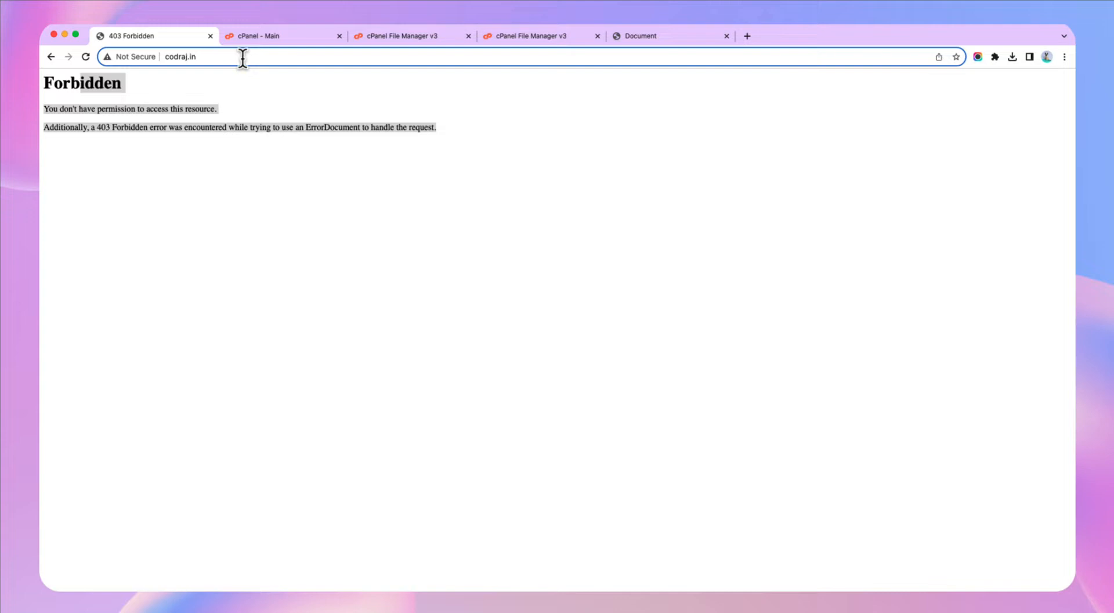
text(/publi)
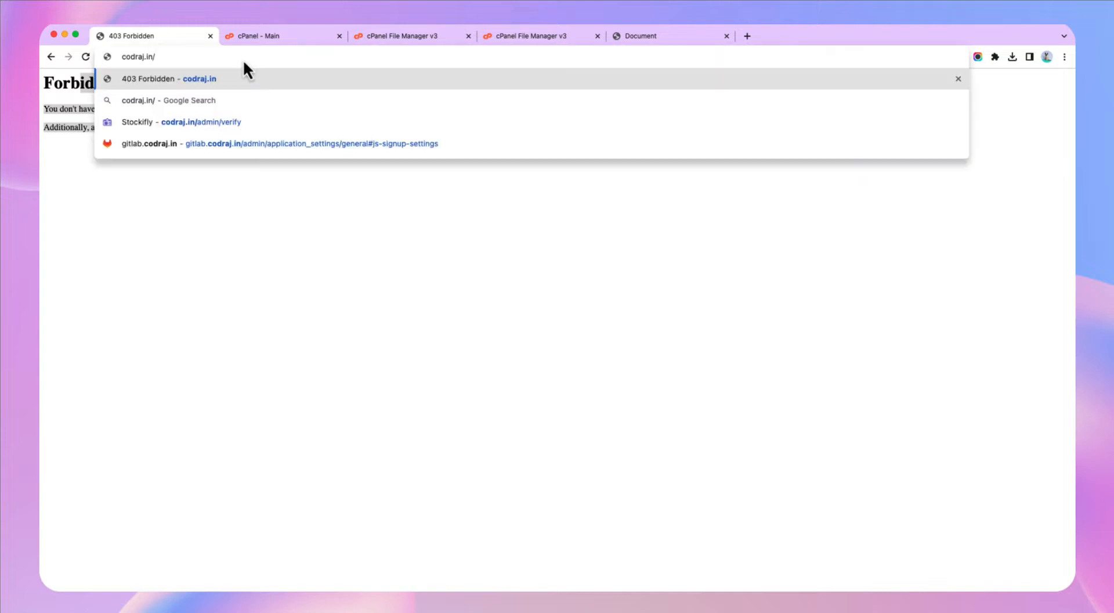
text(c)
key(Return)
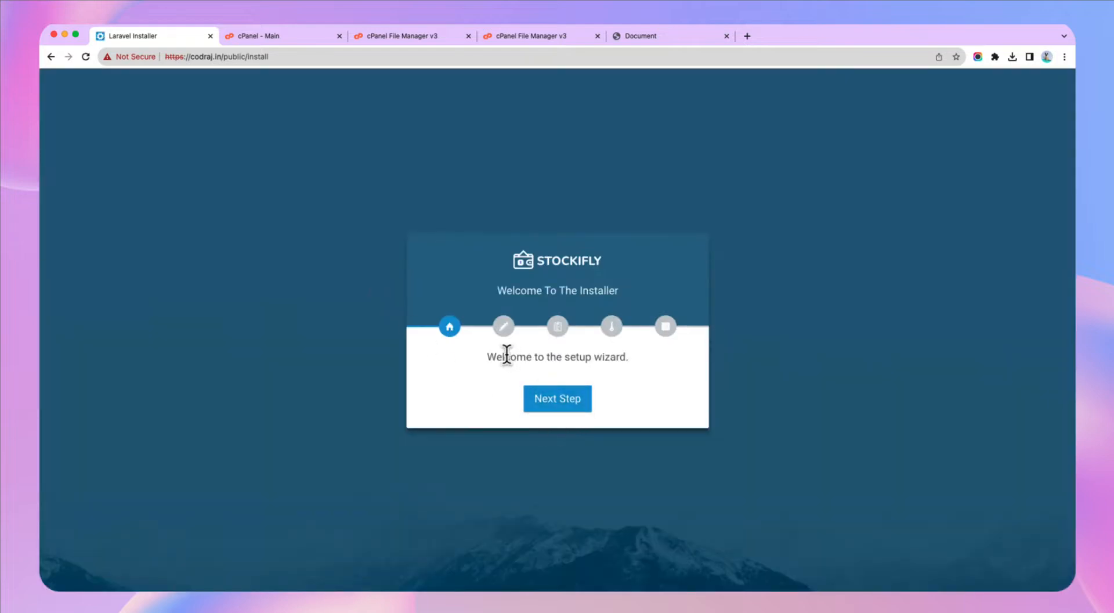
drag(507, 356, 583, 390)
click(582, 371)
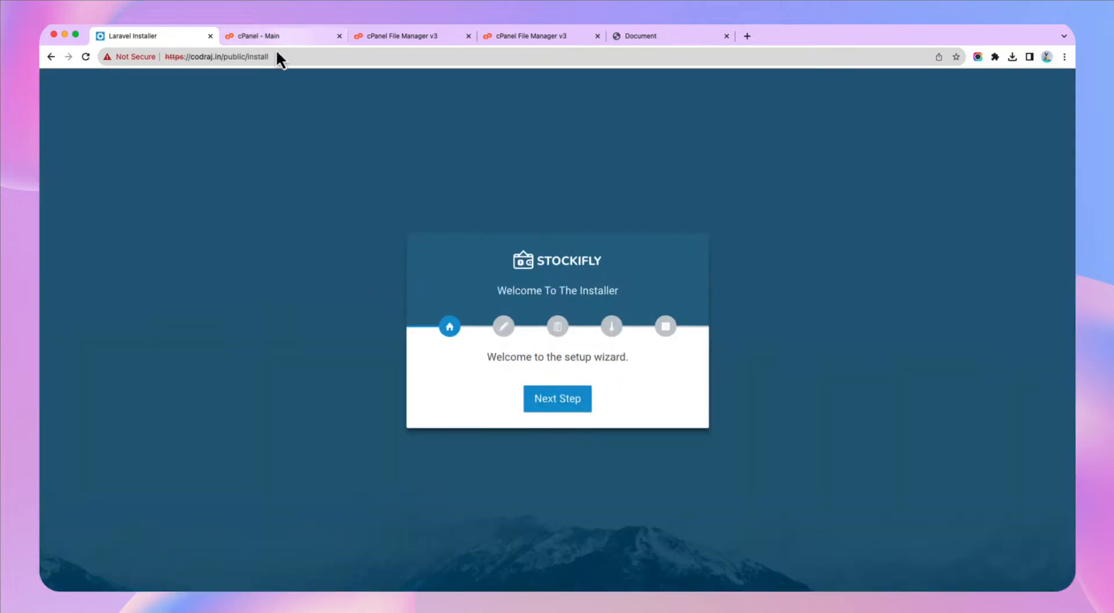
drag(225, 56, 270, 57)
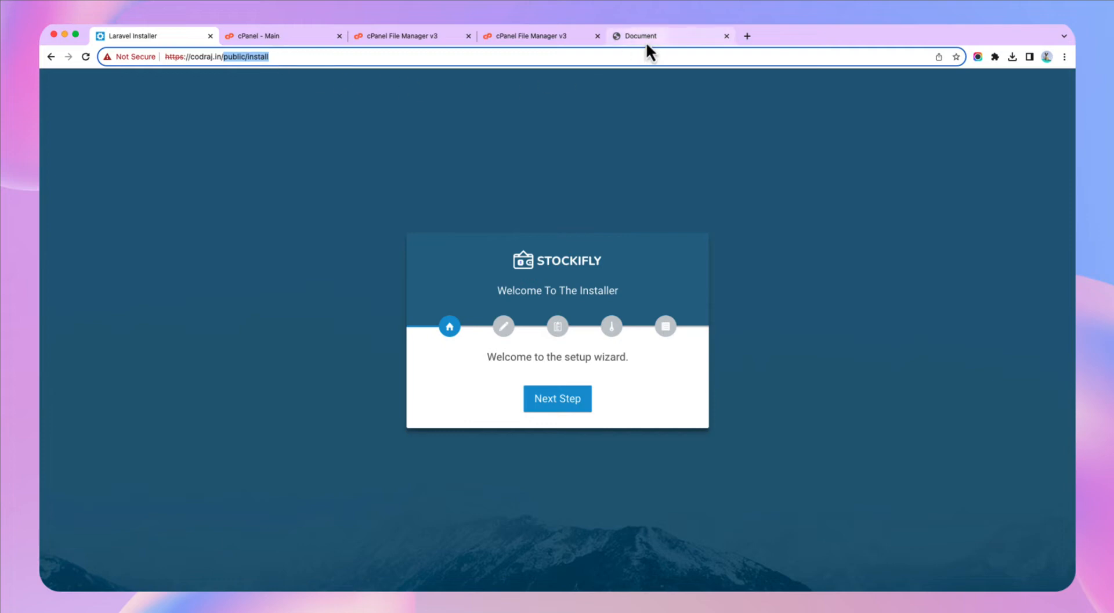
click(627, 42)
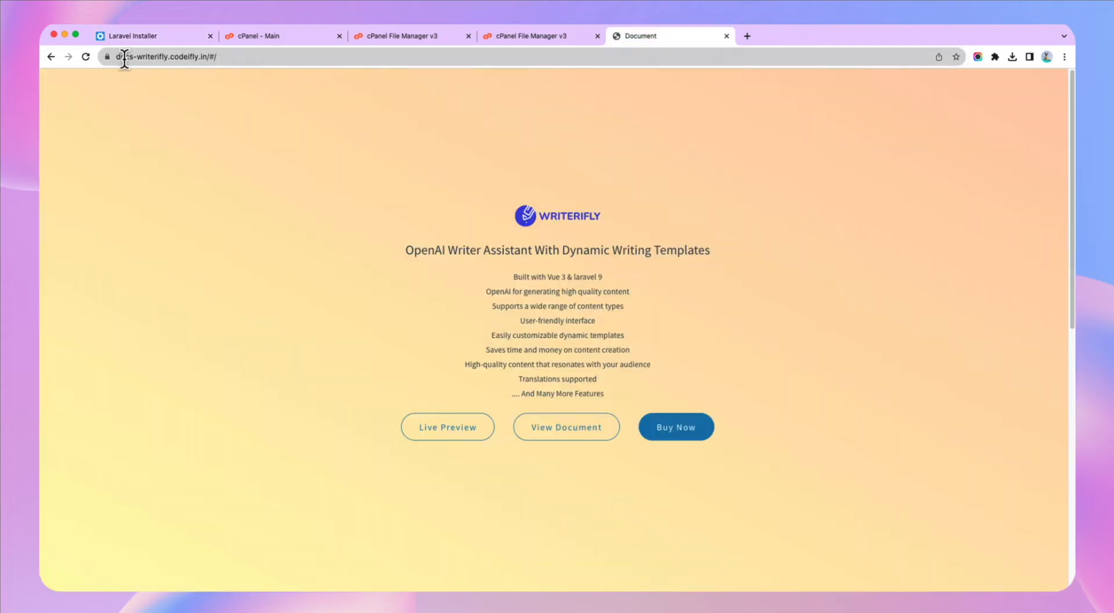
- Copy the main-domain .htaccess rewrite rules from the docs' 'Remove public from url' guide
click(582, 426)
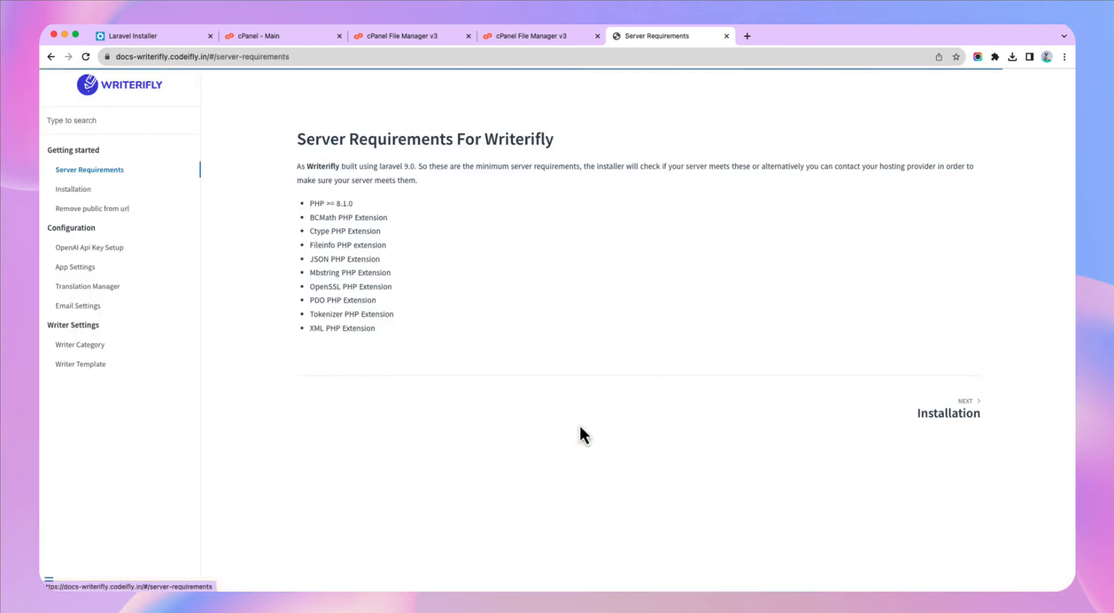
click(88, 210)
scroll(406, 435, down, 3)
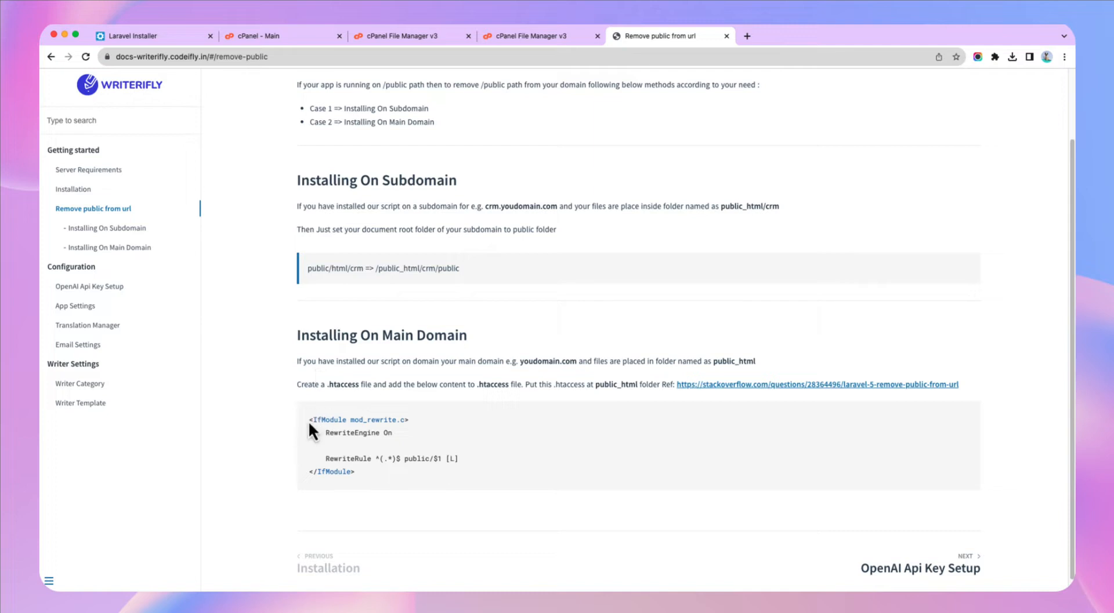
drag(308, 420, 363, 440)
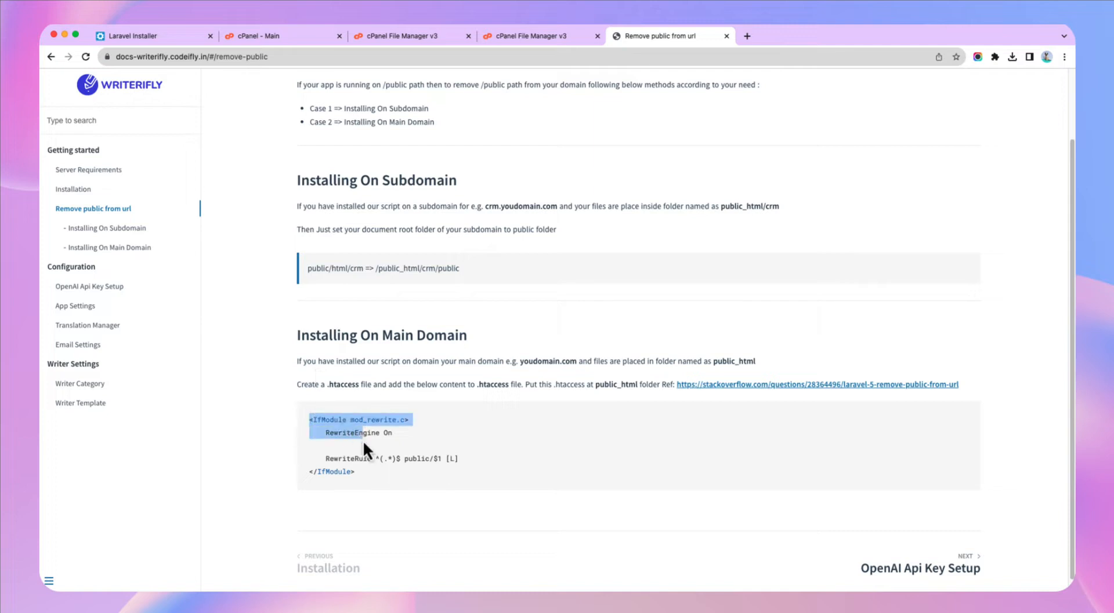
double_click(328, 385)
drag(309, 419, 358, 473)
key(super+c)
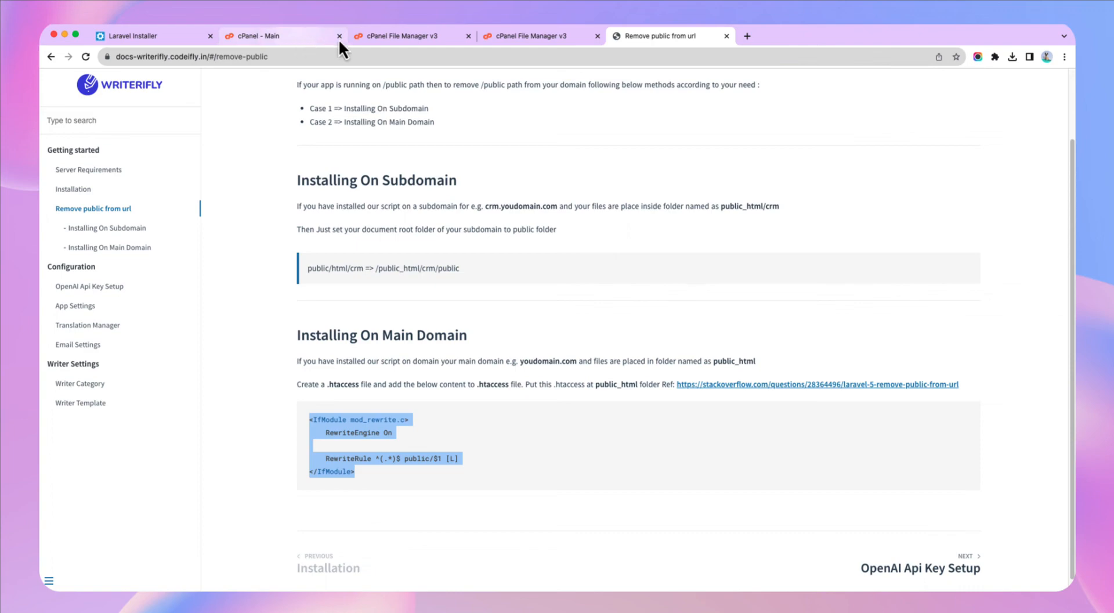
click(417, 37)
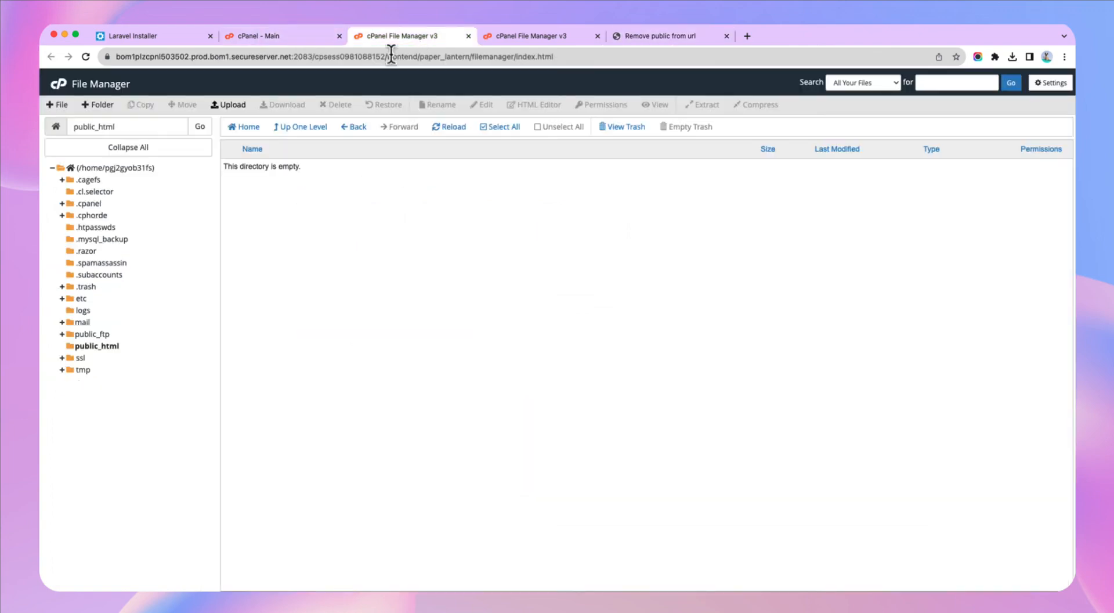
- Create an empty .htaccess file in public_html
click(468, 36)
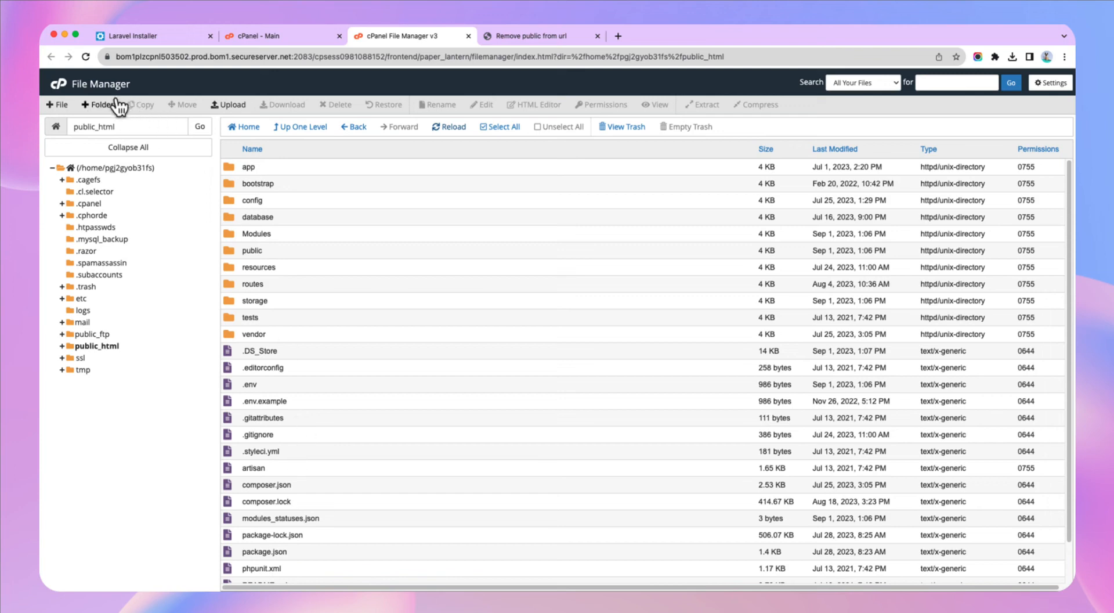
click(59, 105)
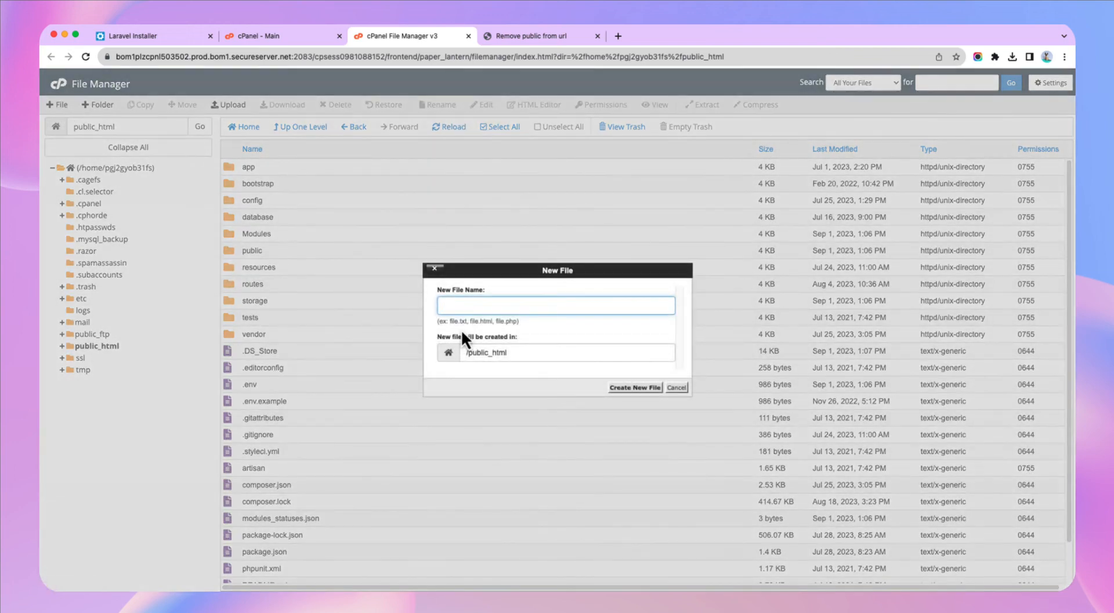
text(.hta)
click(511, 331)
click(634, 388)
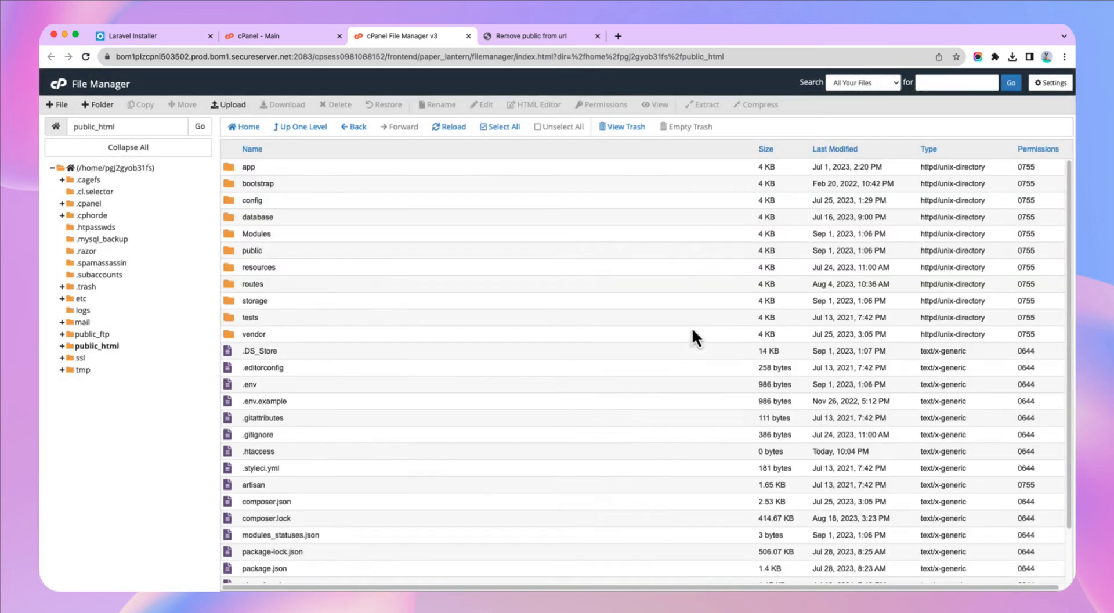
- Paste the copied rewrite rules into .htaccess and save the changes
click(236, 457)
right_click(242, 457)
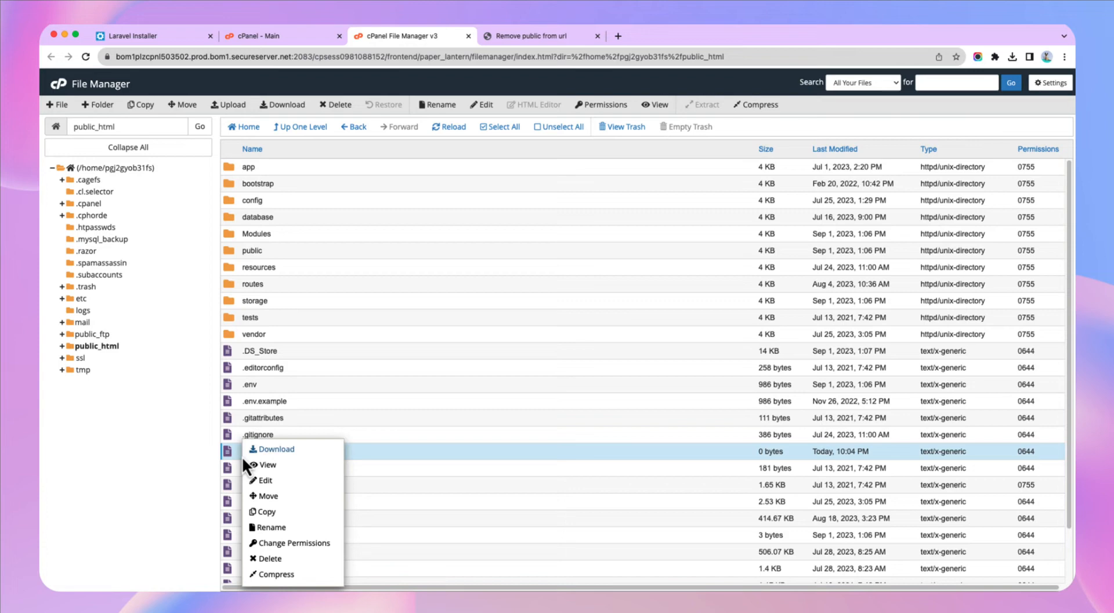
click(269, 483)
click(655, 413)
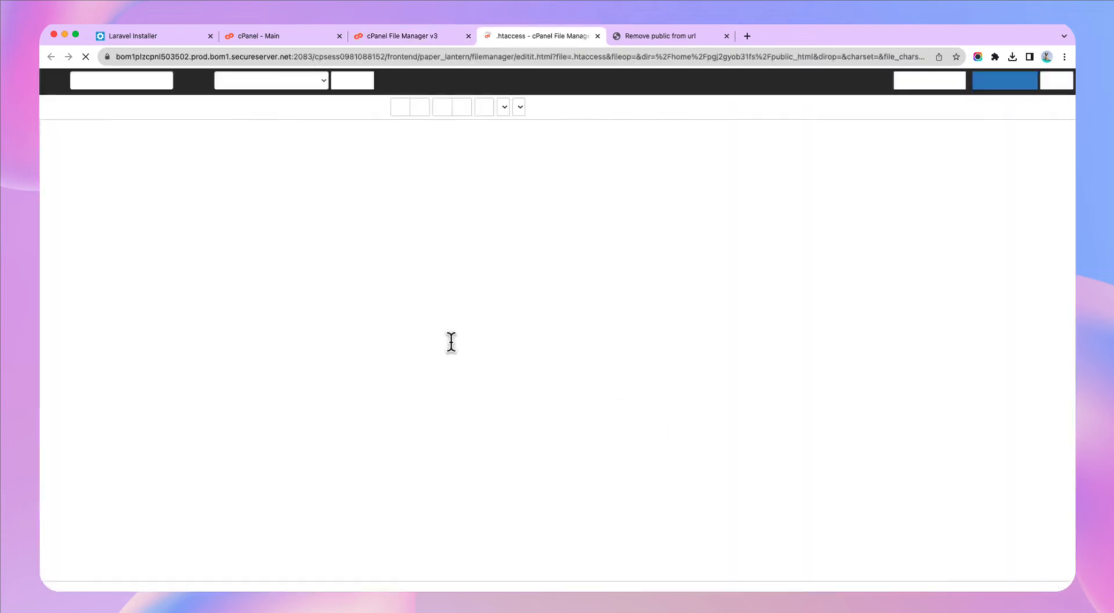
key(super+v)
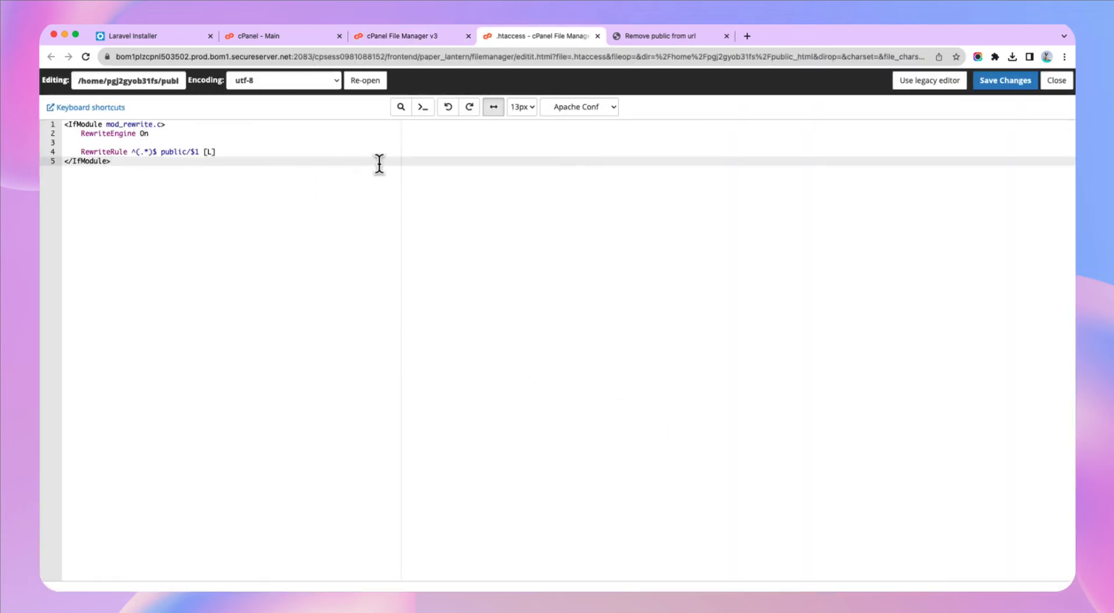
click(1001, 82)
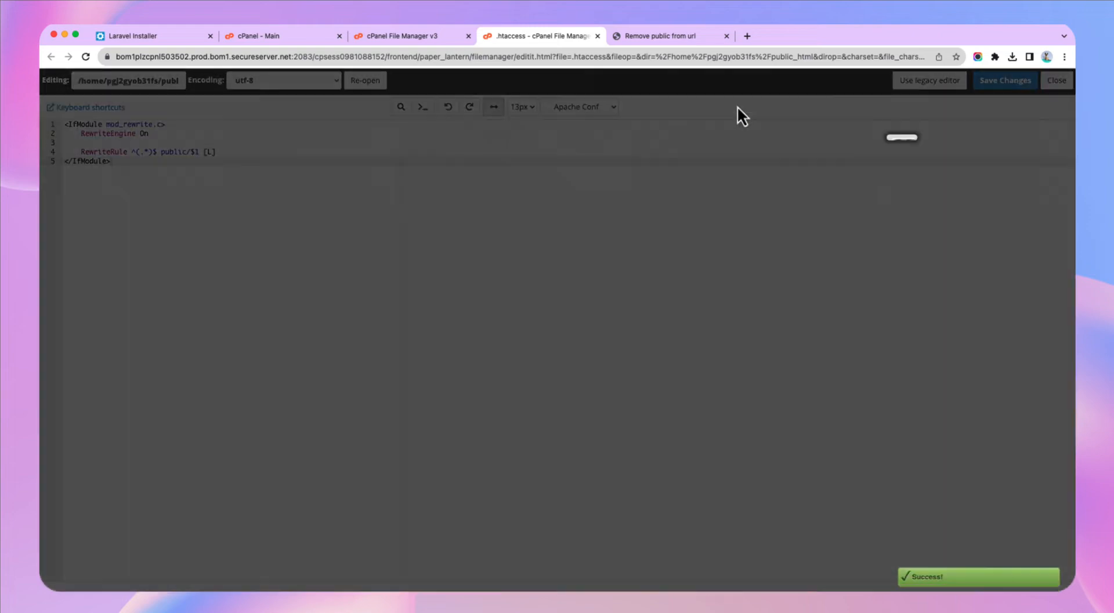
click(597, 36)
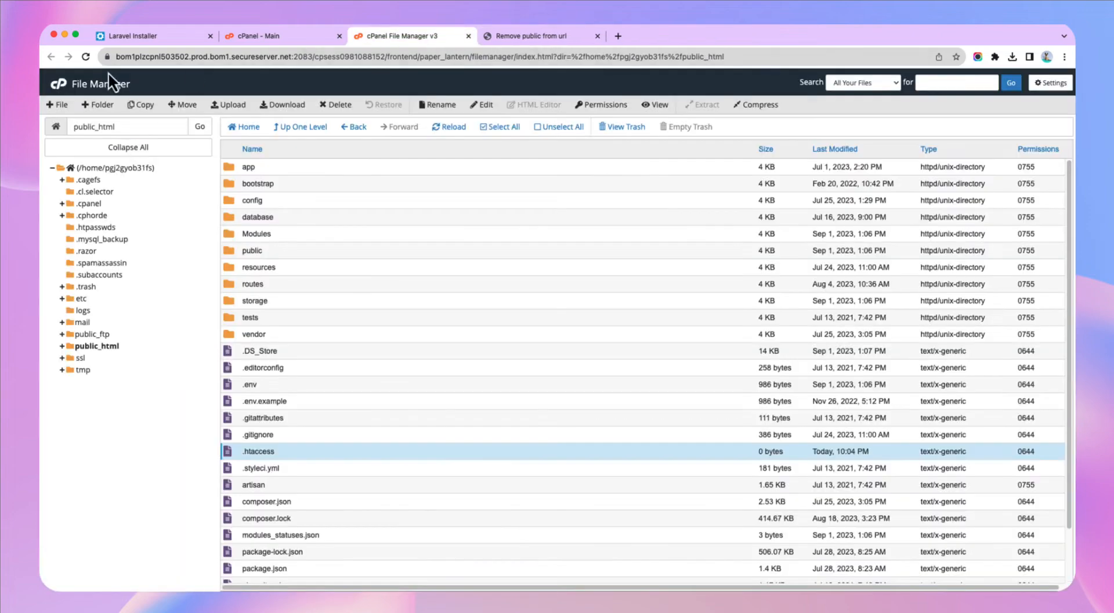
click(174, 36)
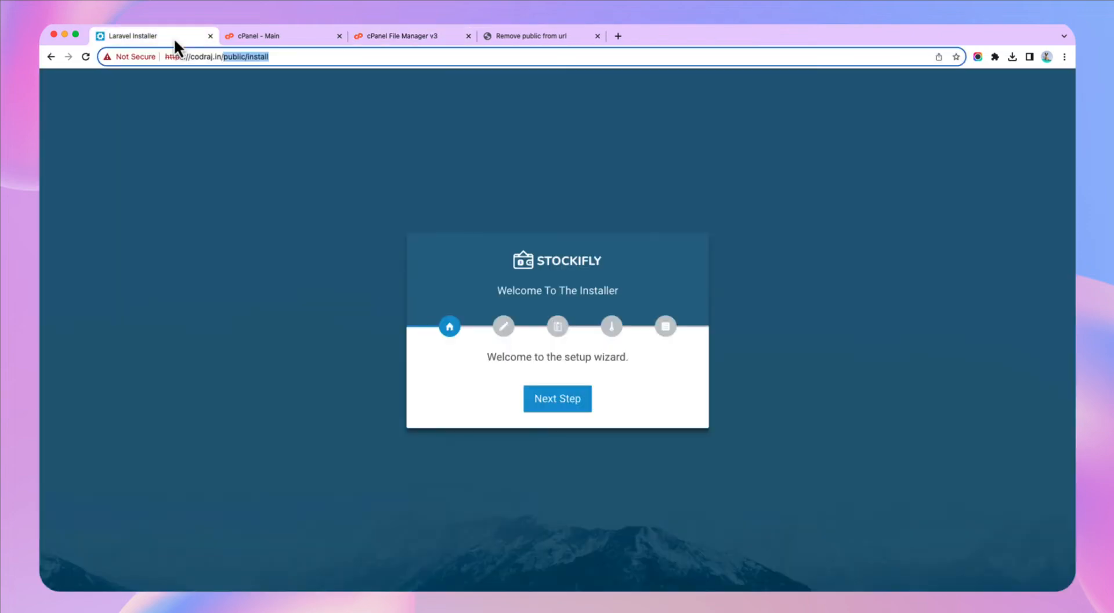
- Load codraj.in/install and advance the installer to its Environment Settings step
click(307, 157)
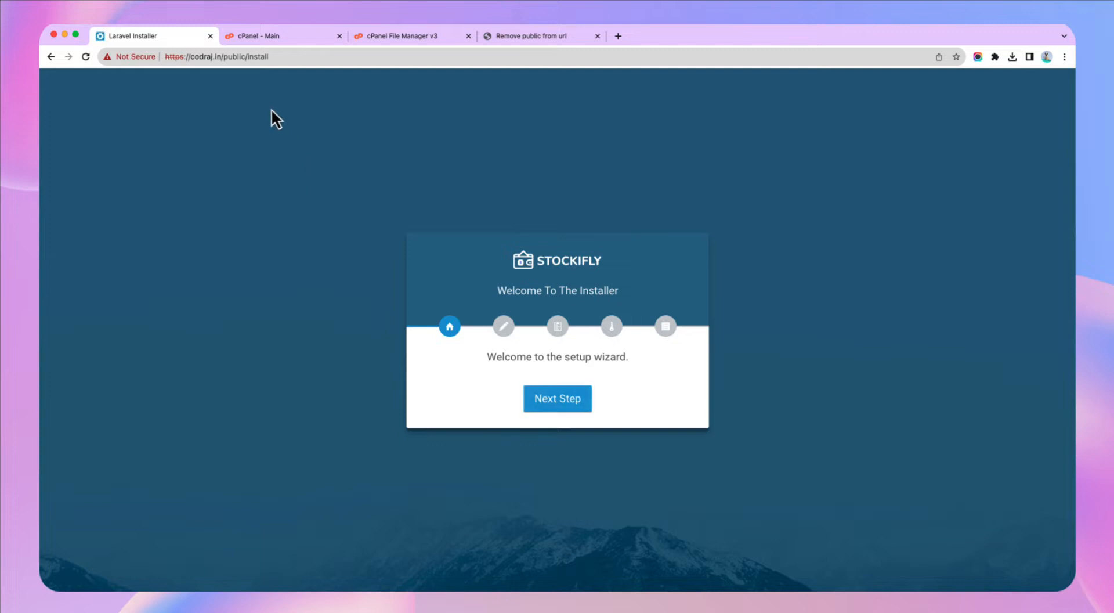
drag(224, 56, 314, 60)
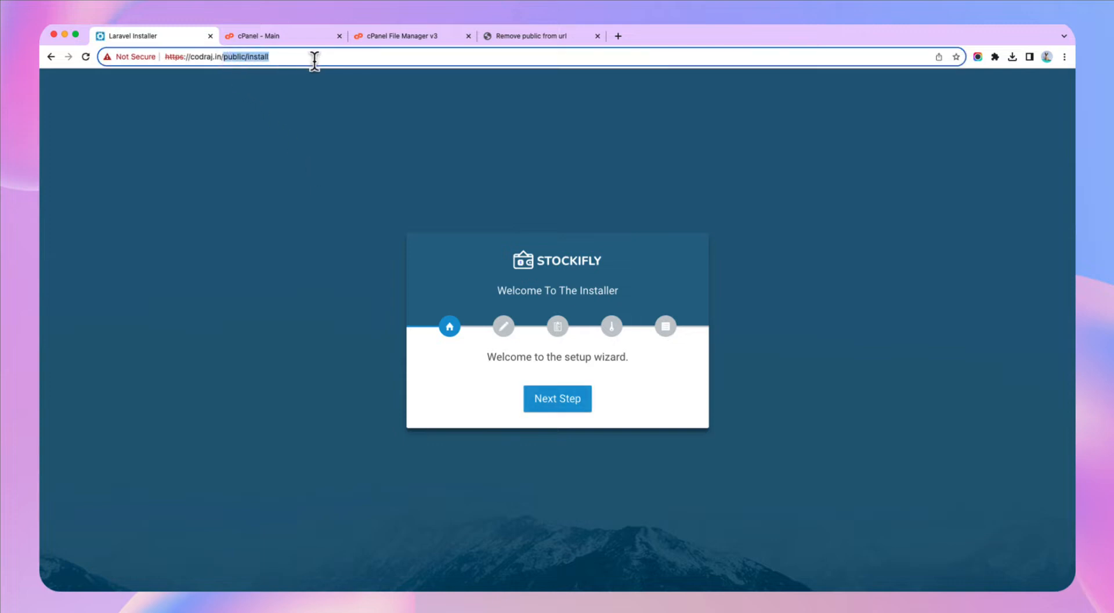
text(install)
key(Return)
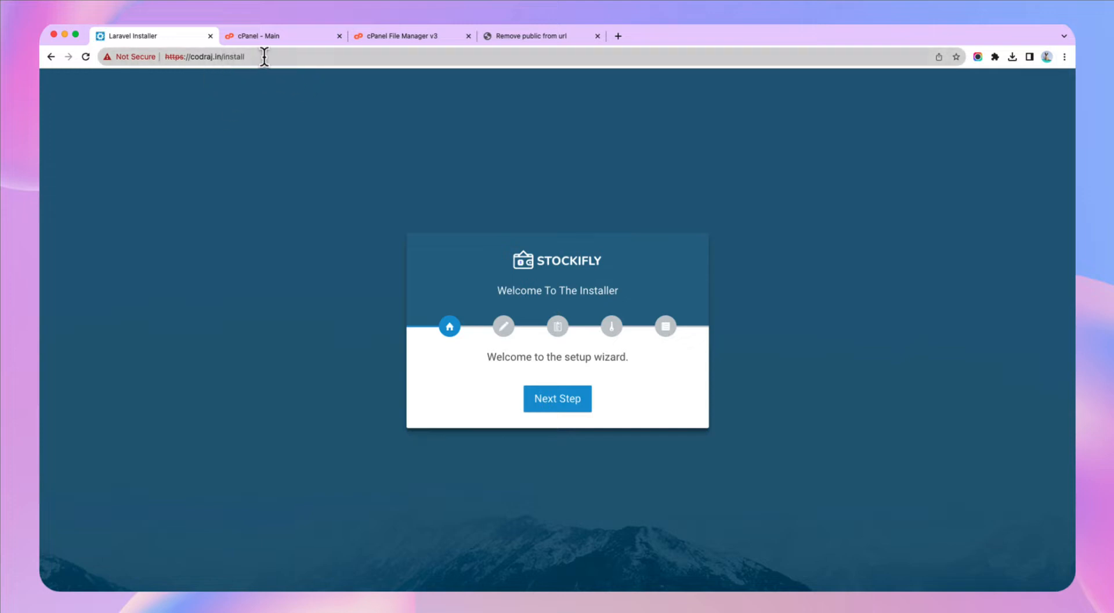
click(577, 412)
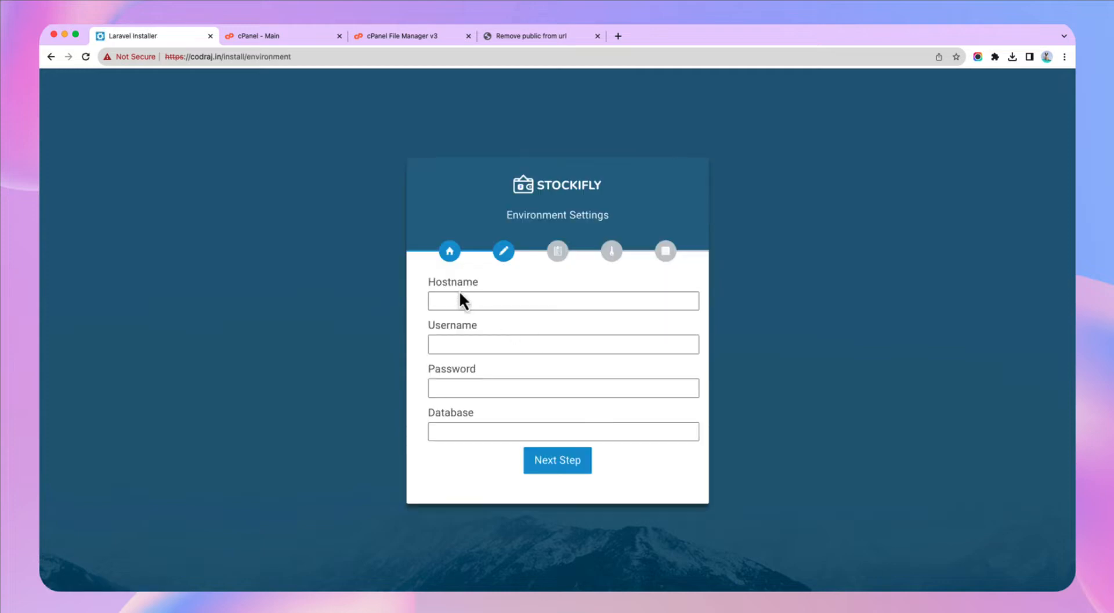
click(543, 337)
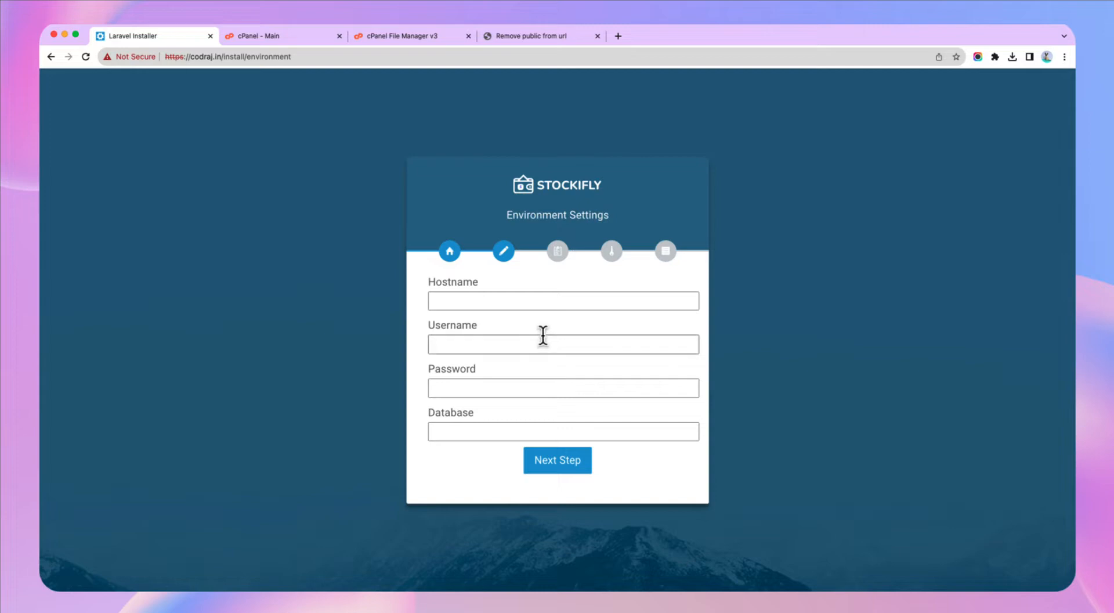
click(289, 36)
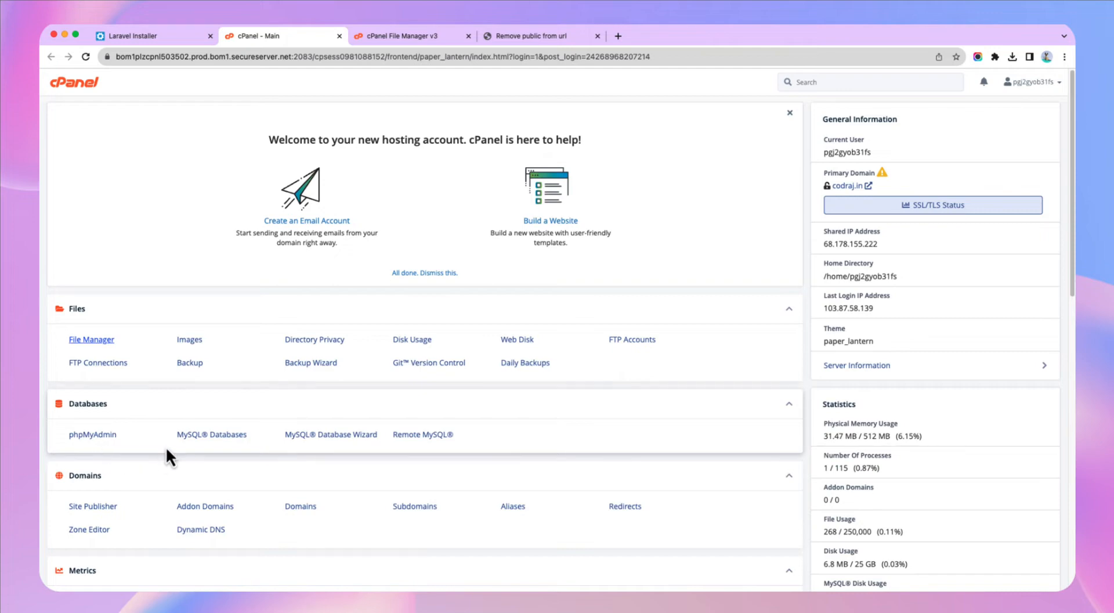
- Create a MySQL database named stockifly_erp on the MySQL Databases page
click(226, 441)
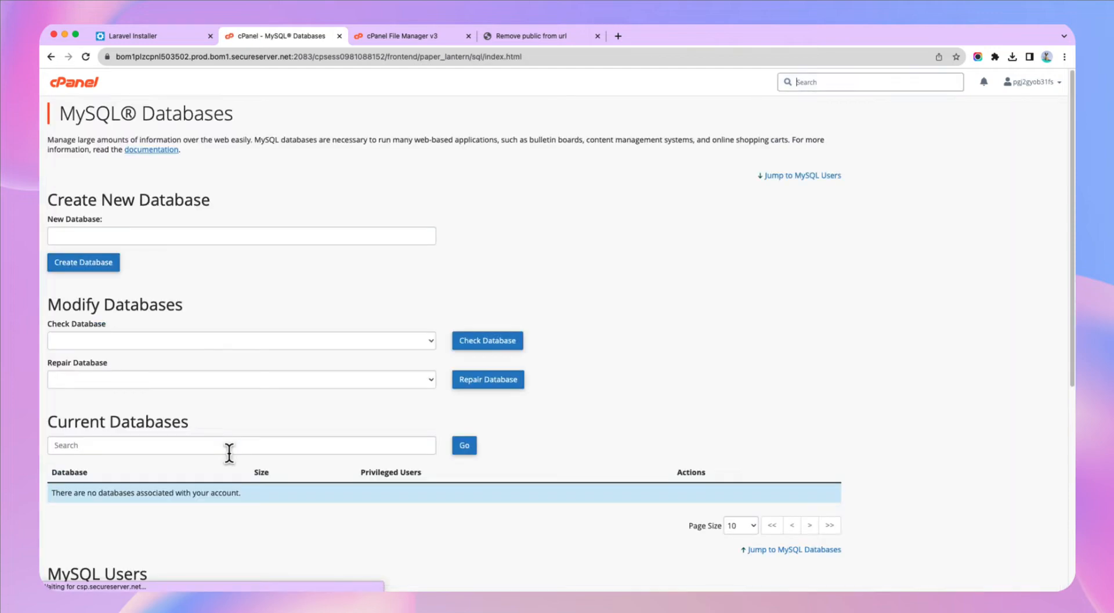
click(111, 231)
text(s)
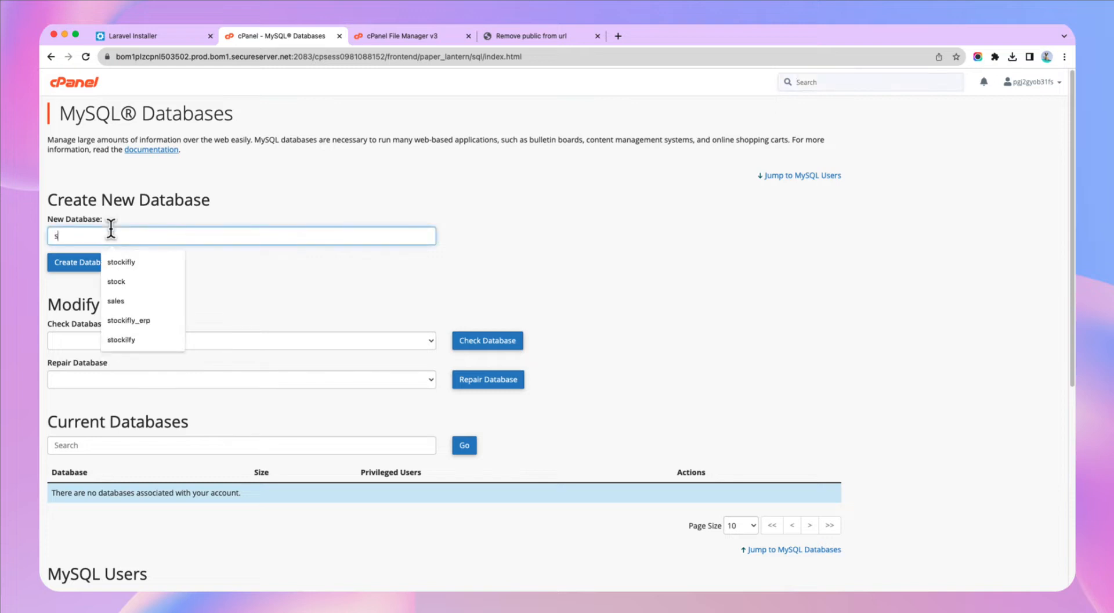
text(tockilfy)
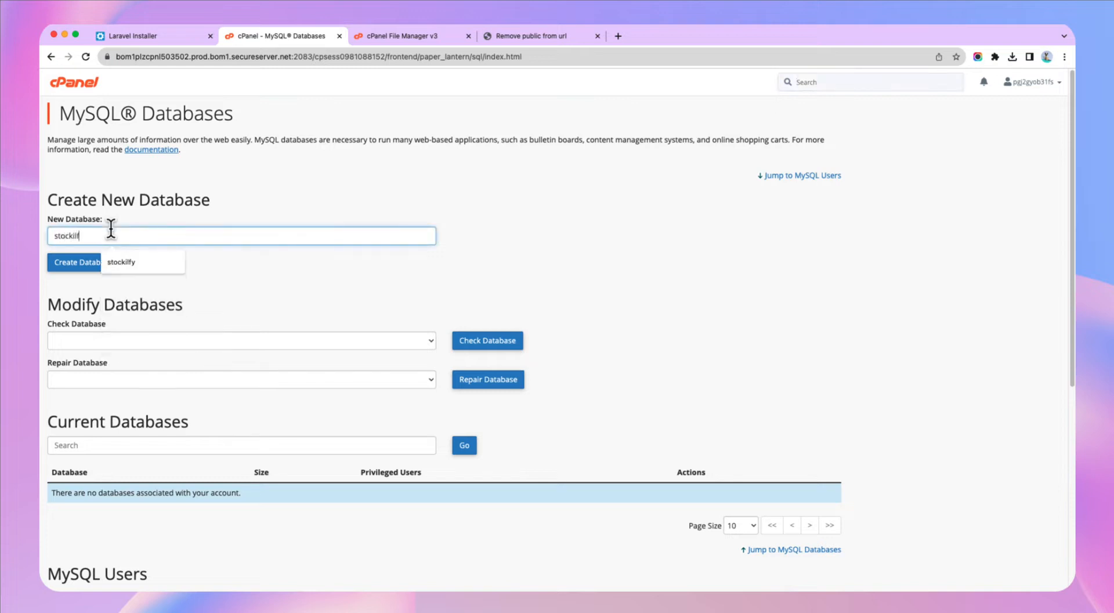
key(BackSpace)
key(BackSpace)
key(BackSpace)
text(fly)
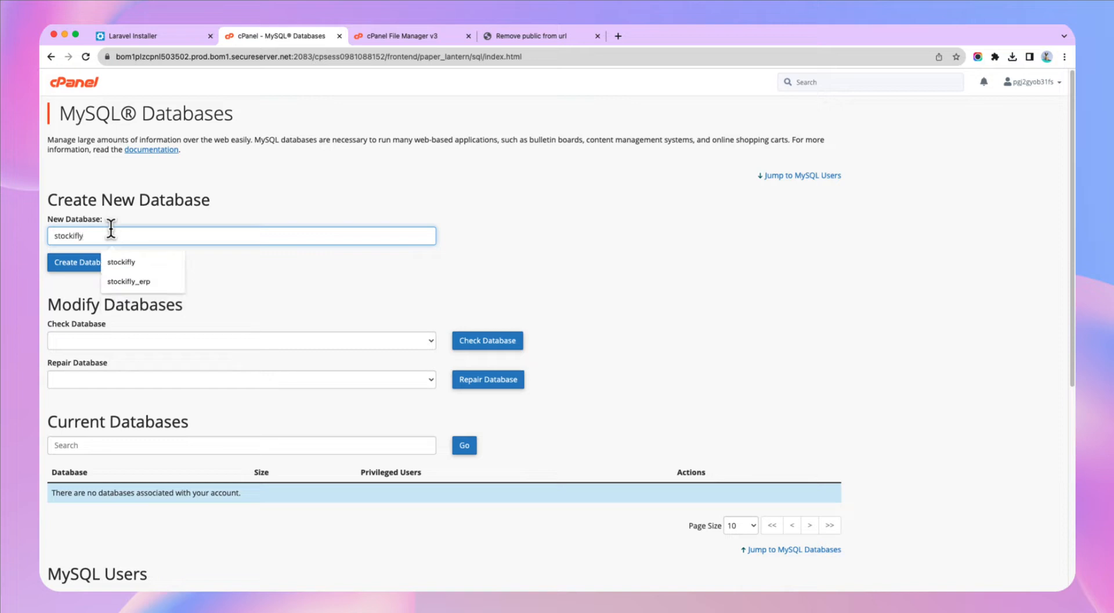
text(_erp)
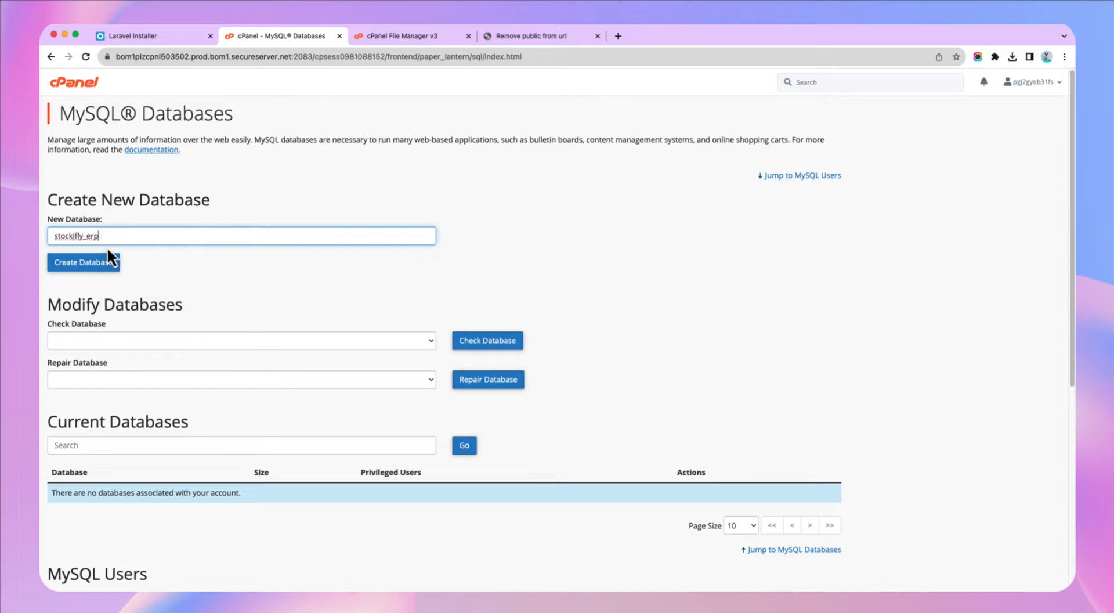
click(103, 264)
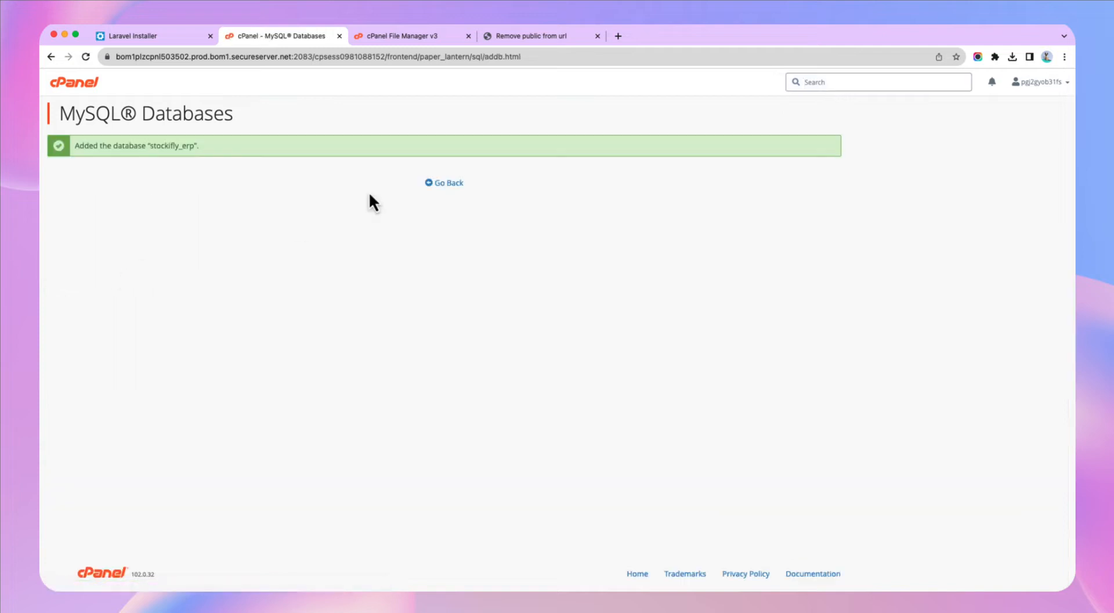
click(432, 184)
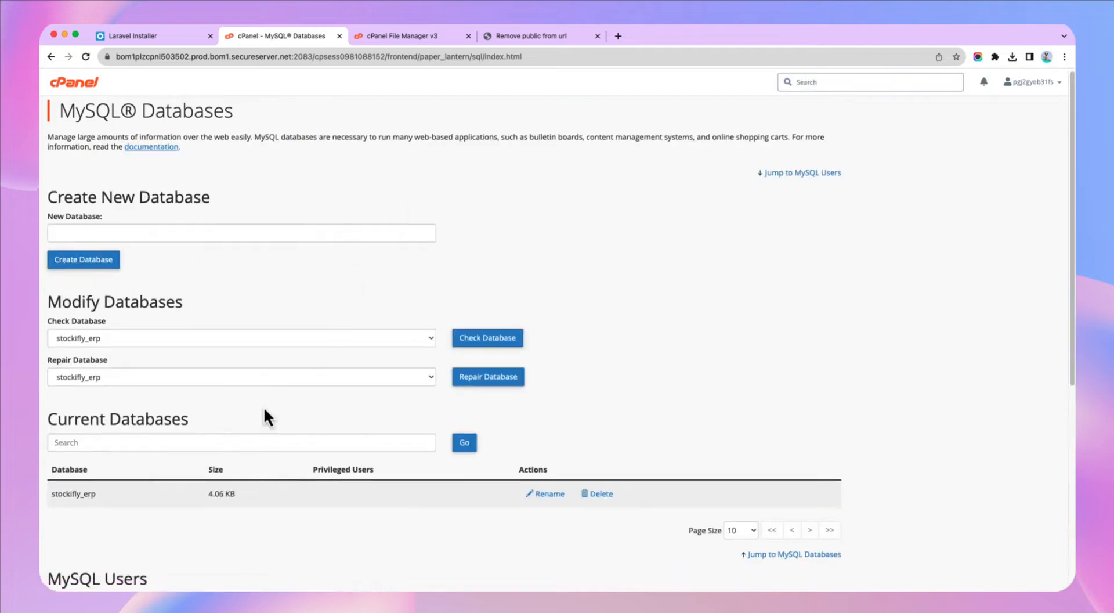
- Create the MySQL user stockifly_user with a strong generated password
scroll(182, 413, down, 5)
click(114, 386)
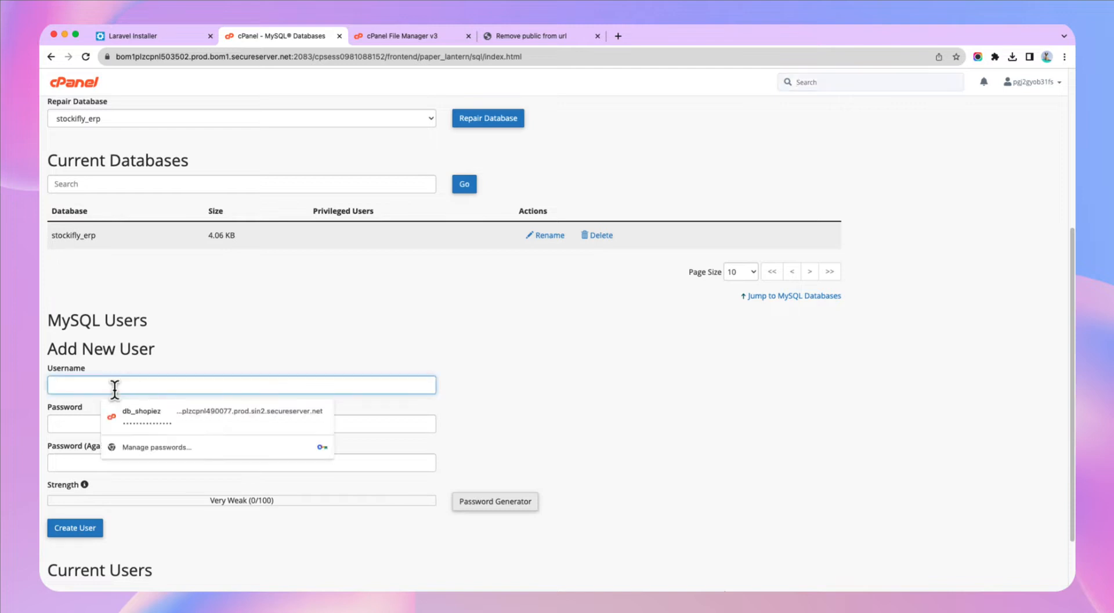
text(stockif)
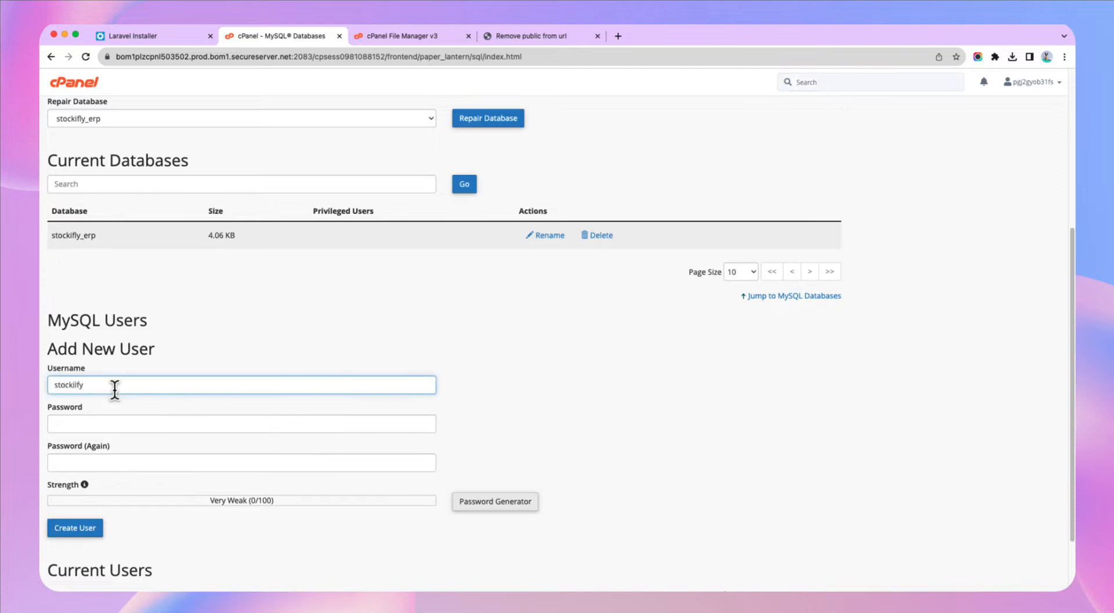
key(BackSpace)
text(fly)
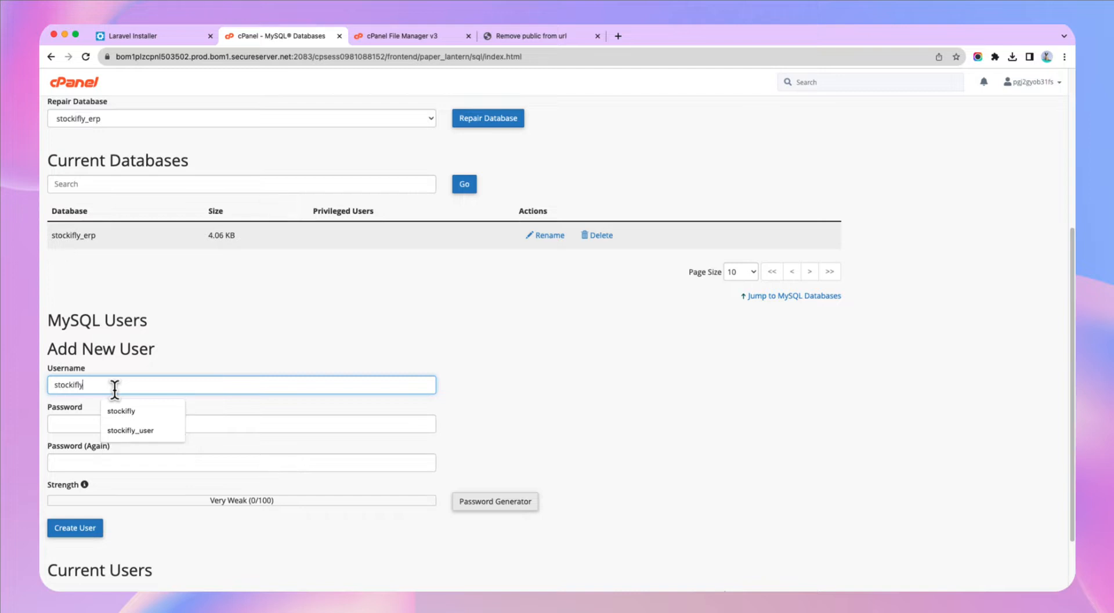
text(_user)
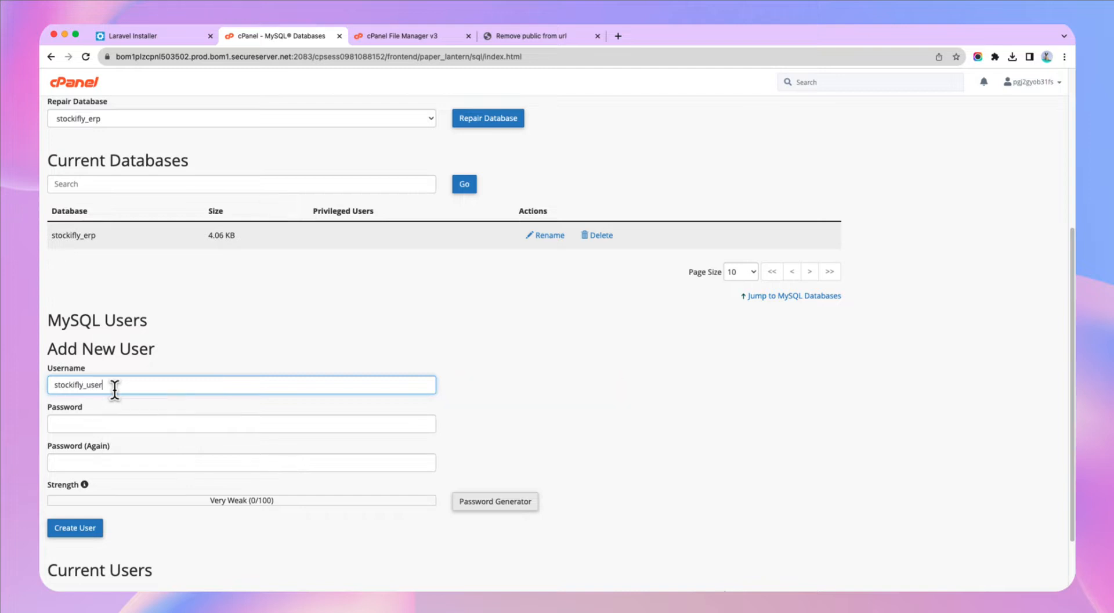
click(482, 503)
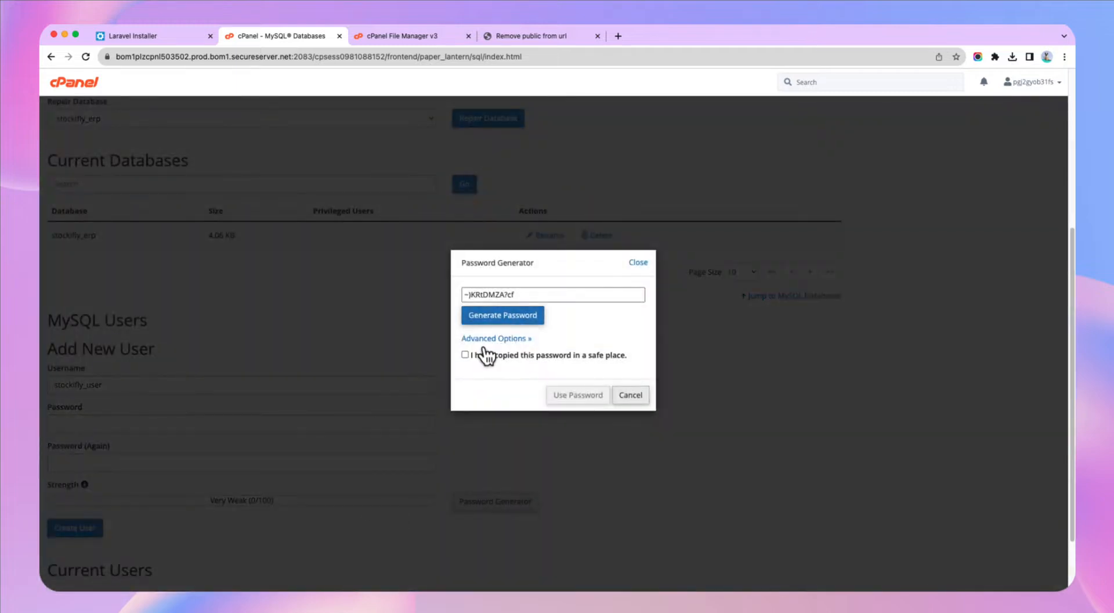
click(464, 354)
click(529, 291)
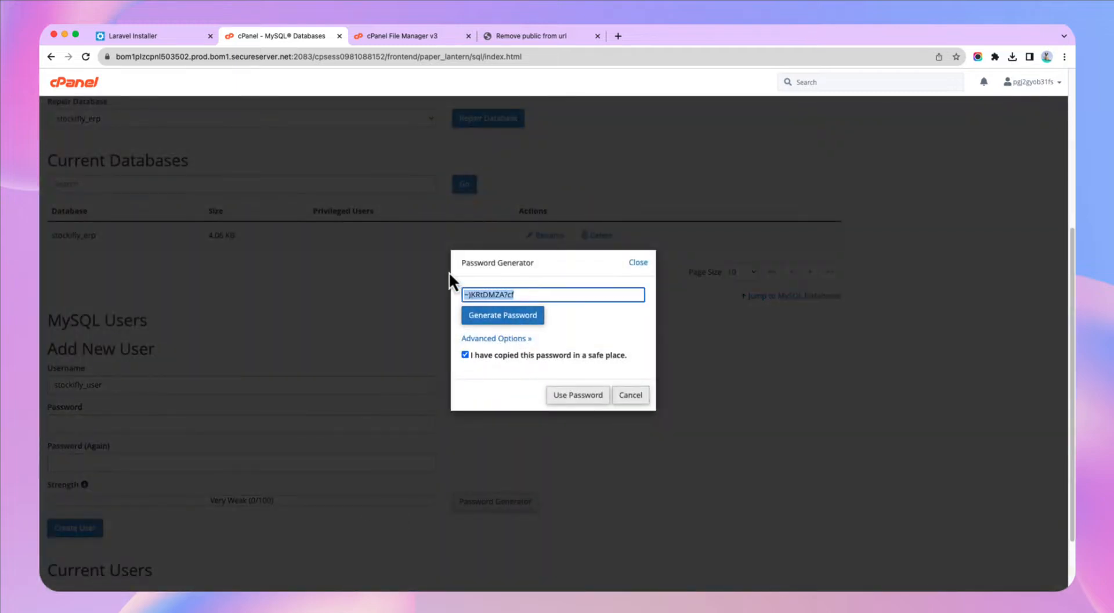
click(580, 395)
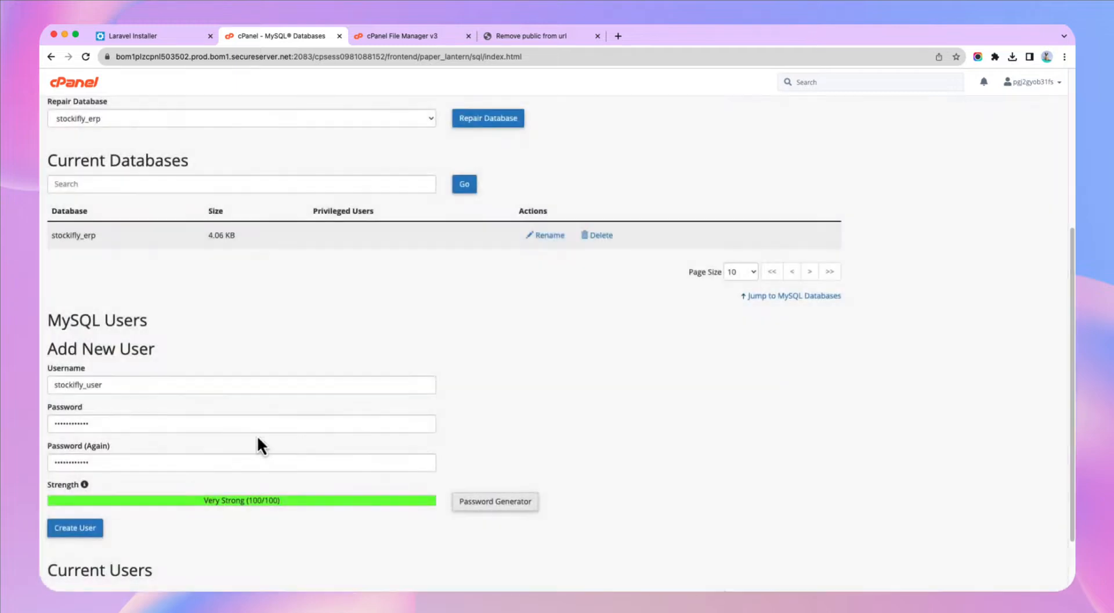
click(83, 534)
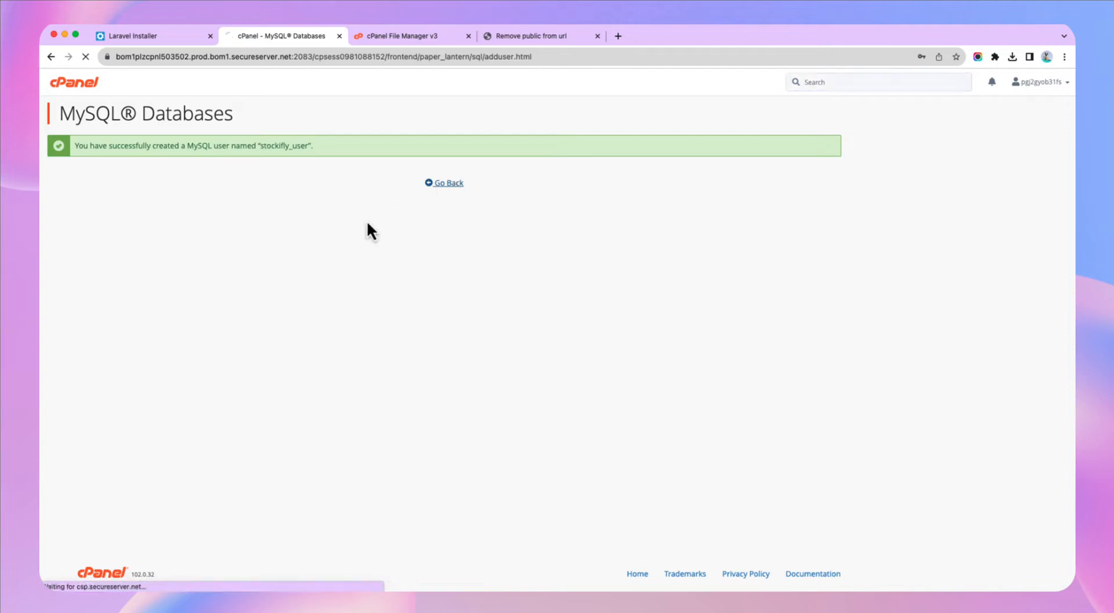
- Add stockifly_user to stockifly_erp with ALL PRIVILEGES and save the changes
scroll(209, 412, down, 5)
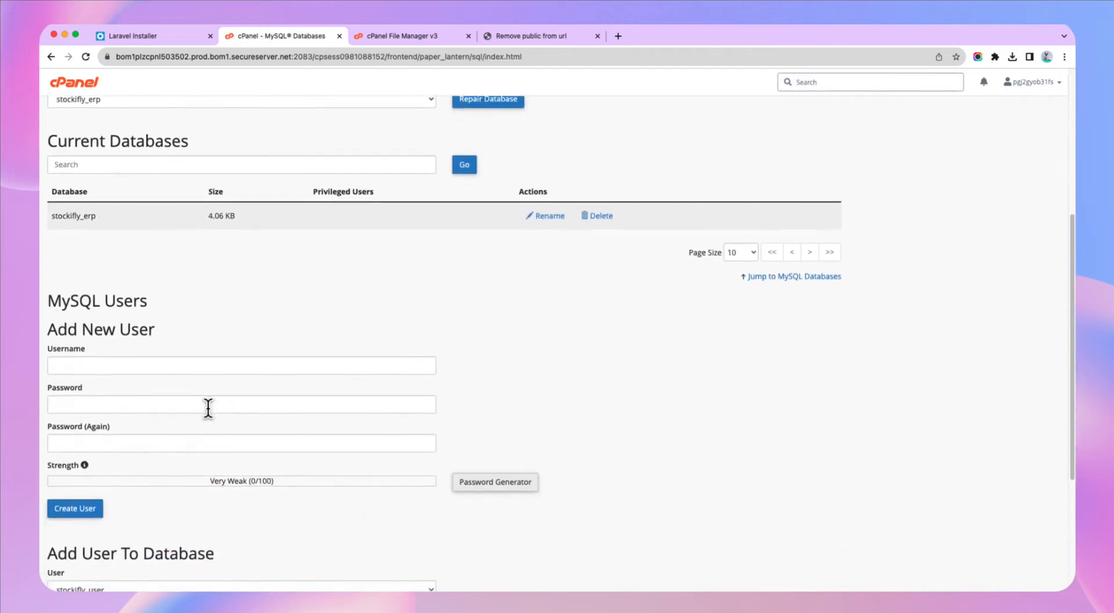
scroll(208, 406, down, 4)
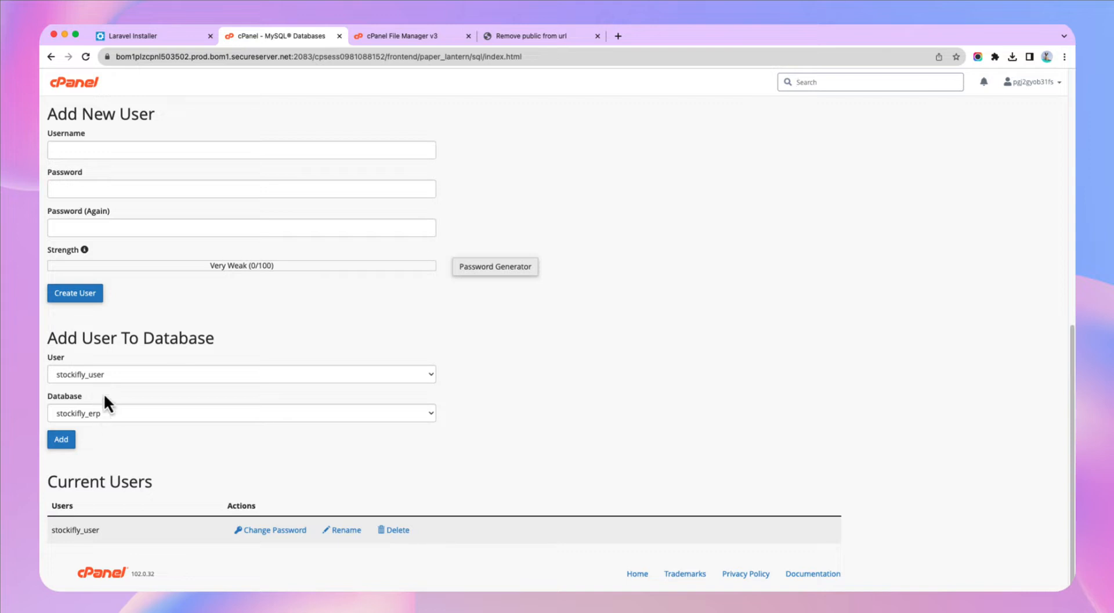
click(69, 443)
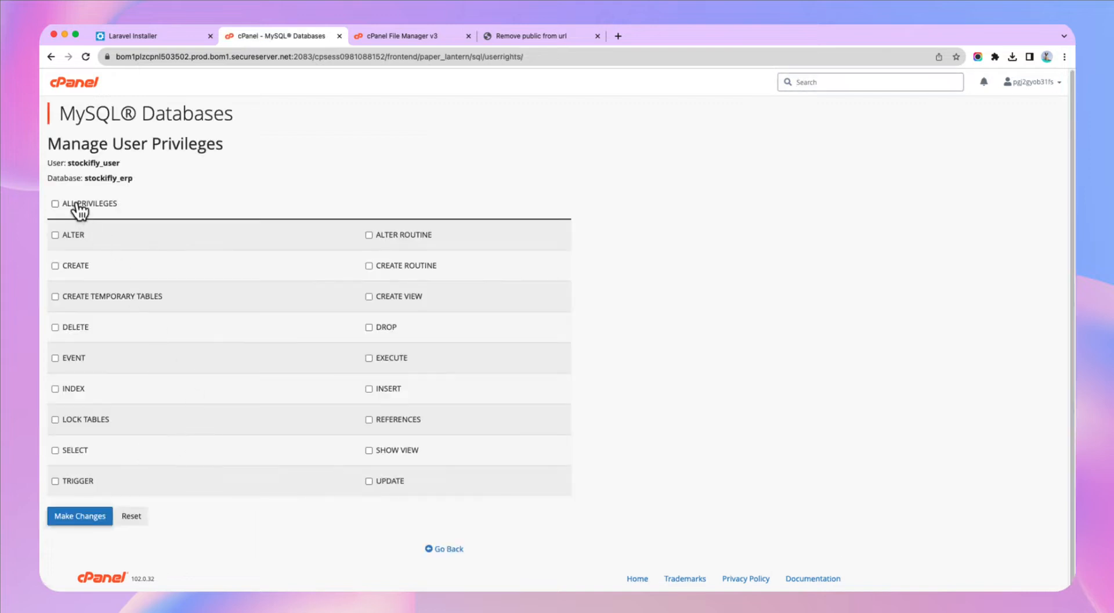
click(77, 204)
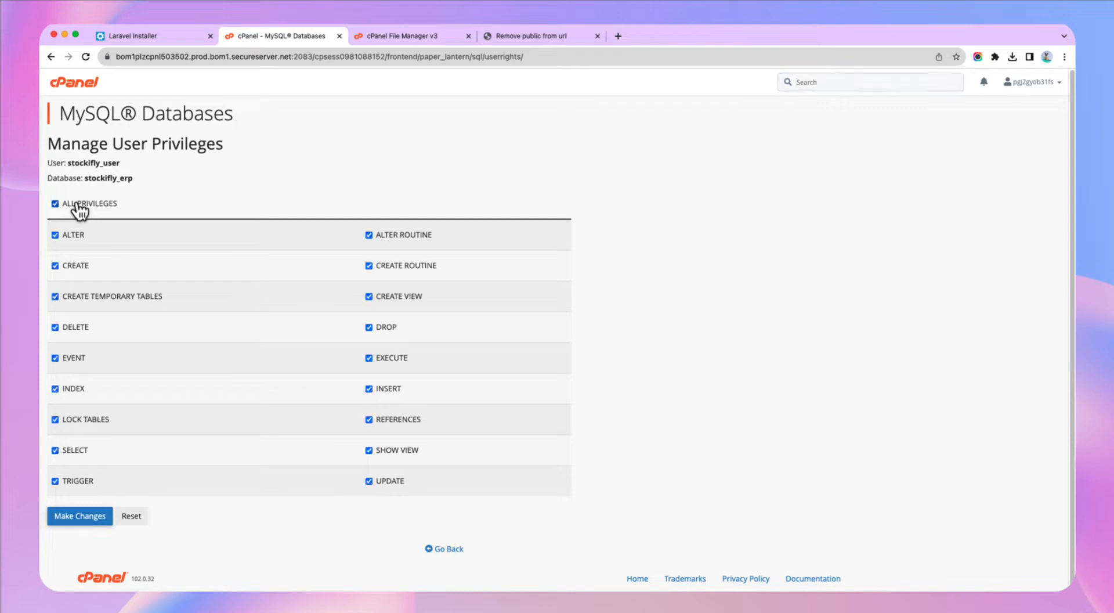
click(86, 522)
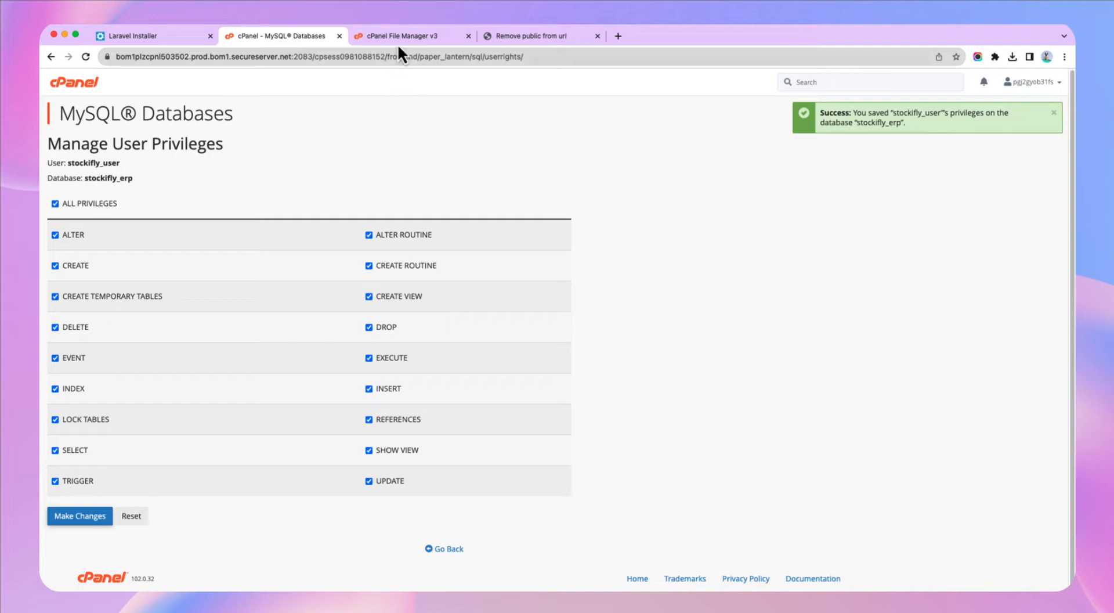
- In Environment Settings, enter localhost as the database host and paste the generated password
click(185, 36)
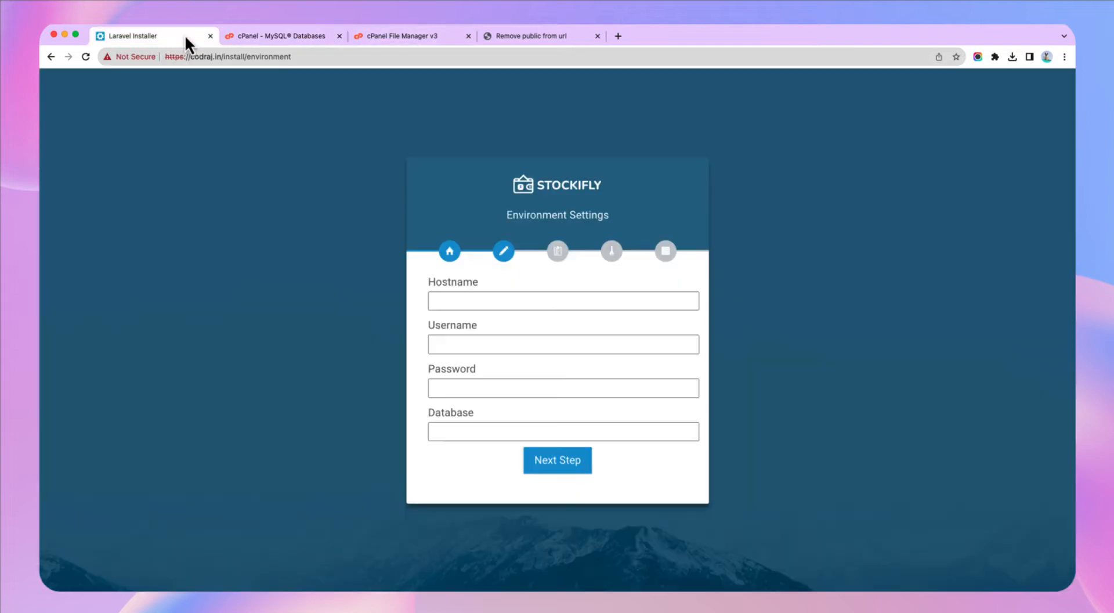
click(469, 296)
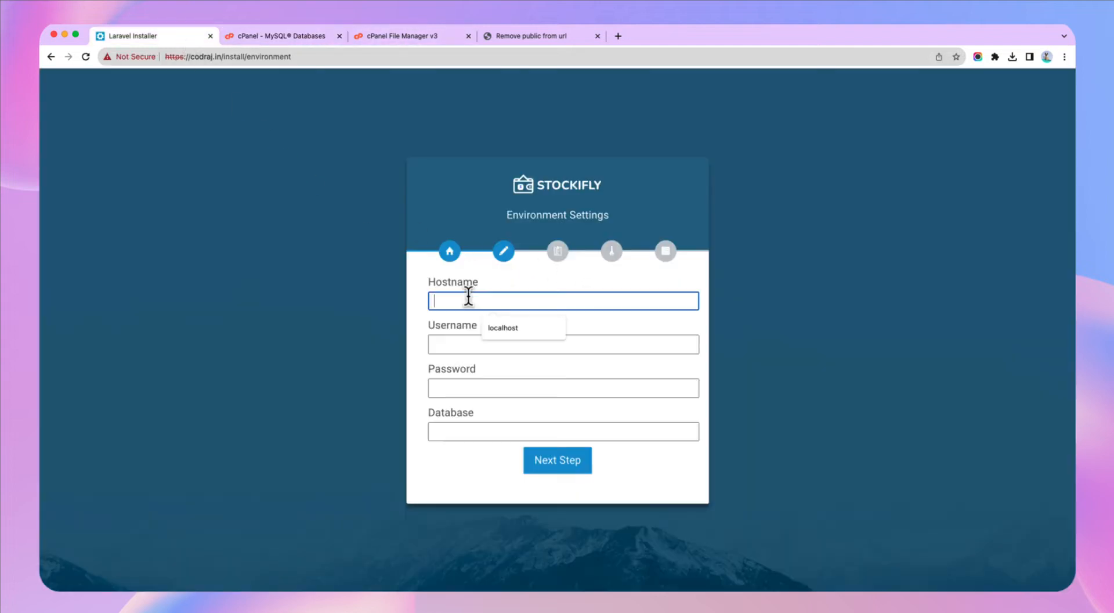
text(localhost)
key(BackSpace)
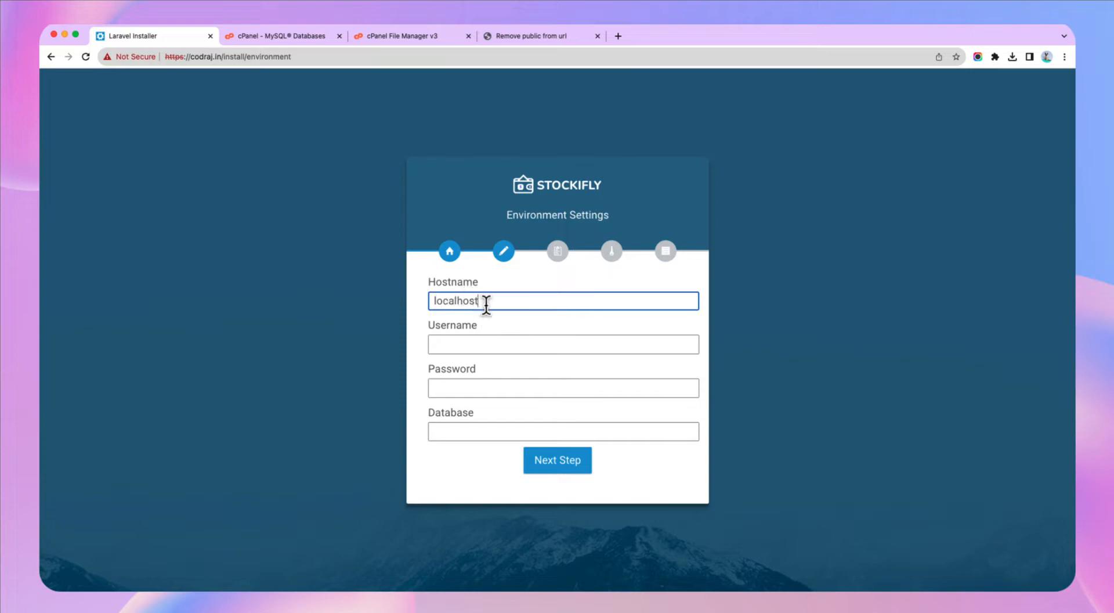
click(466, 385)
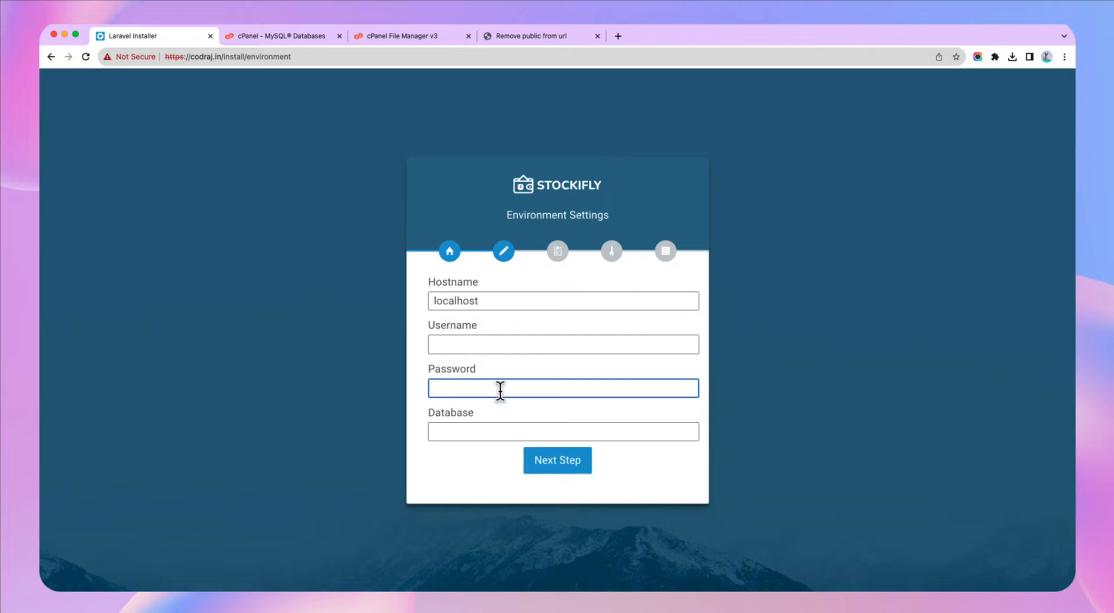
key(super+v)
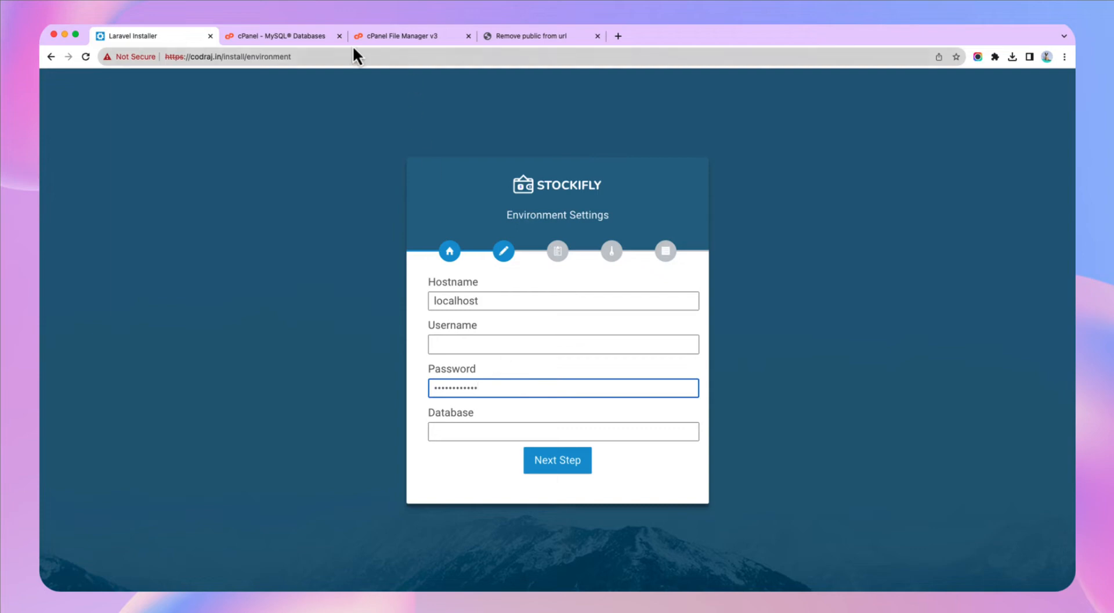
- Fill in username stockifly_user and database stockifly_erp copied from cPanel, then submit the settings
click(314, 39)
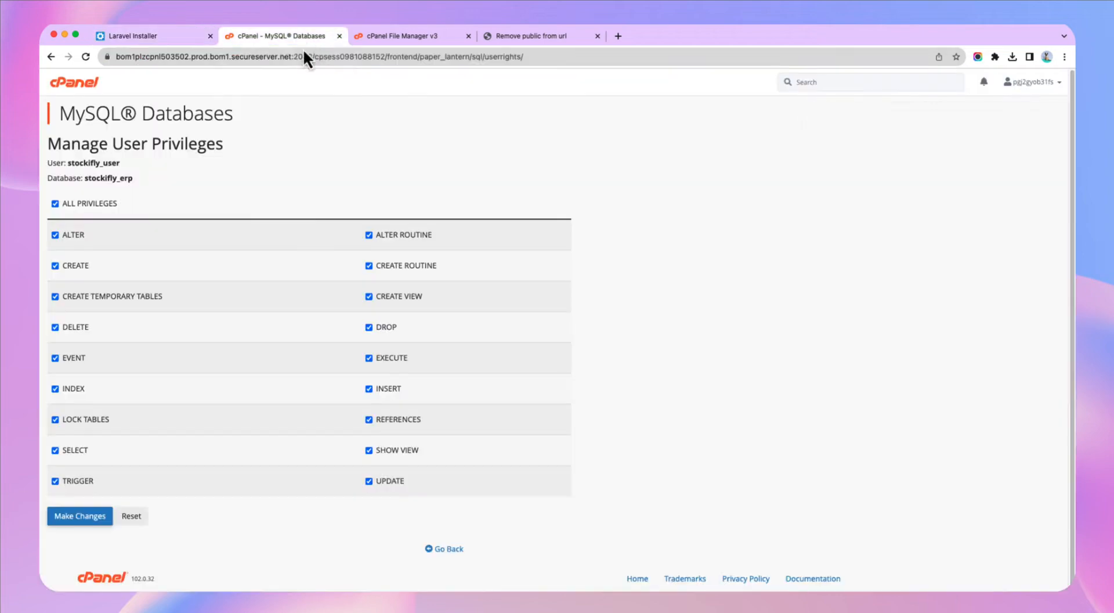
double_click(92, 164)
key(super+c)
click(173, 36)
click(451, 344)
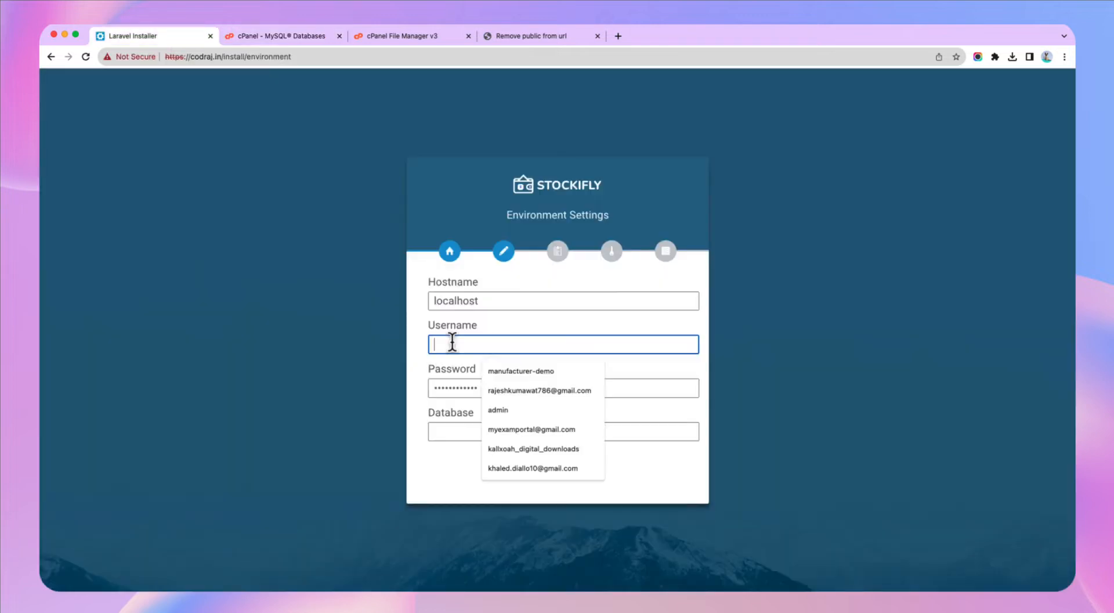
key(super+v)
click(284, 37)
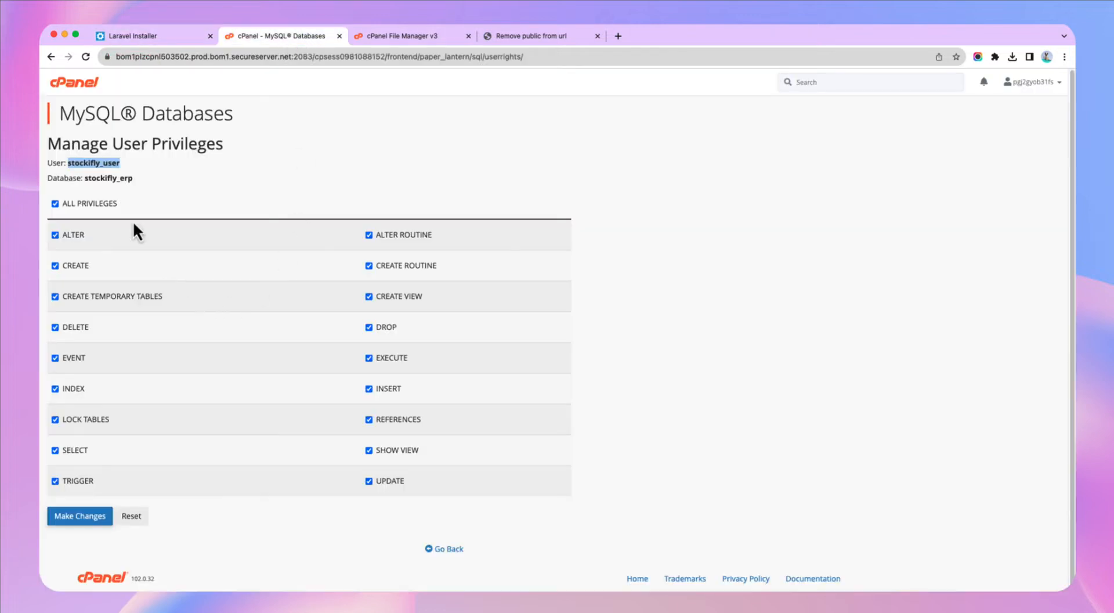
double_click(95, 178)
key(super+c)
click(189, 37)
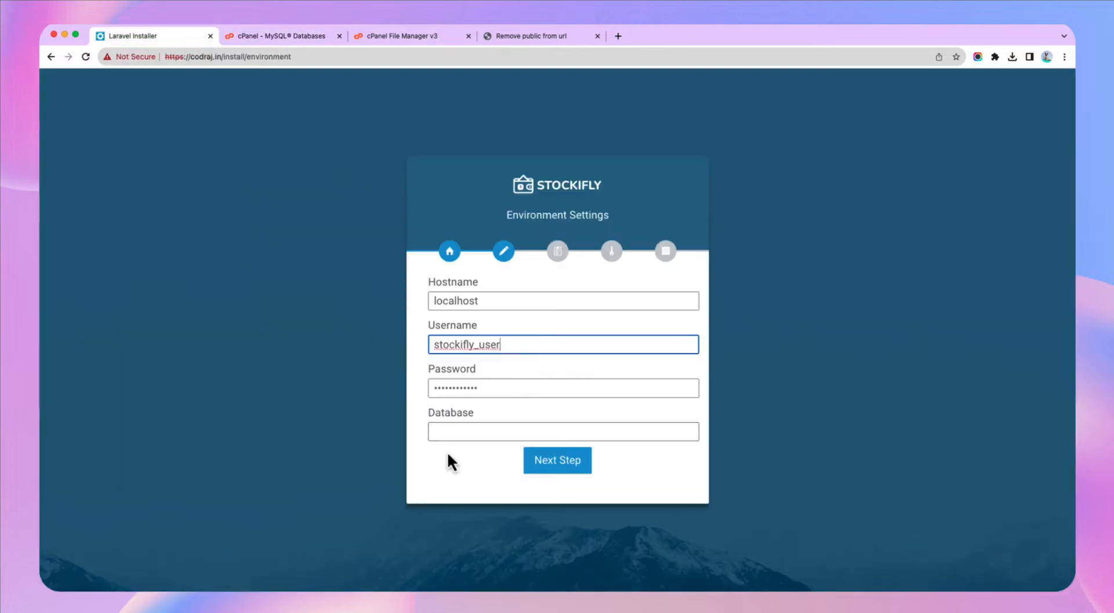
click(465, 432)
key(super+v)
click(561, 462)
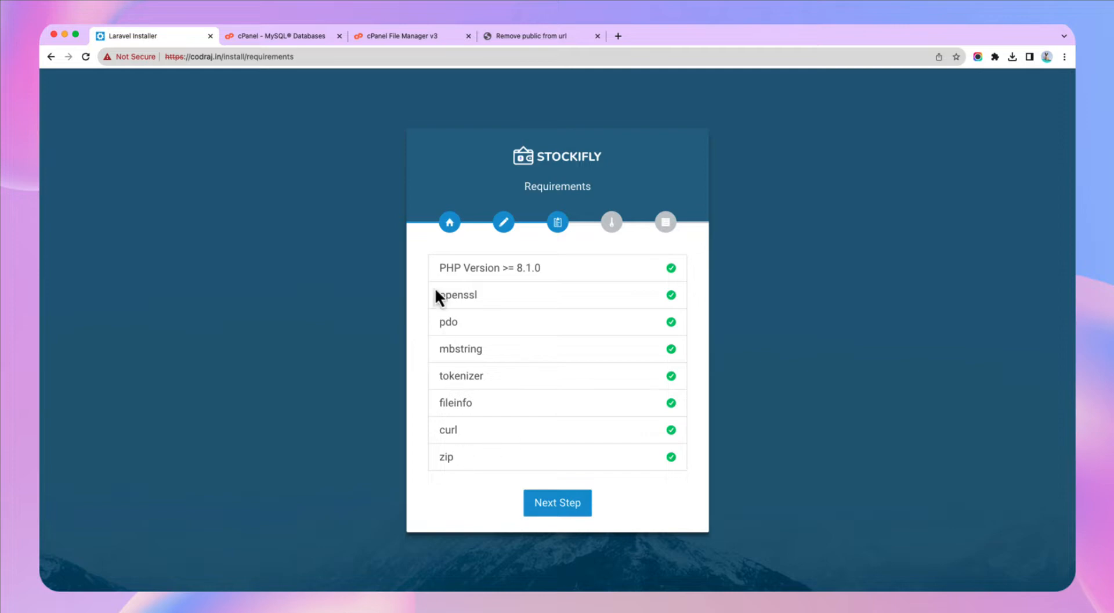
- Review the passing requirements list, then return to the cPanel home page
drag(460, 268, 468, 461)
click(304, 39)
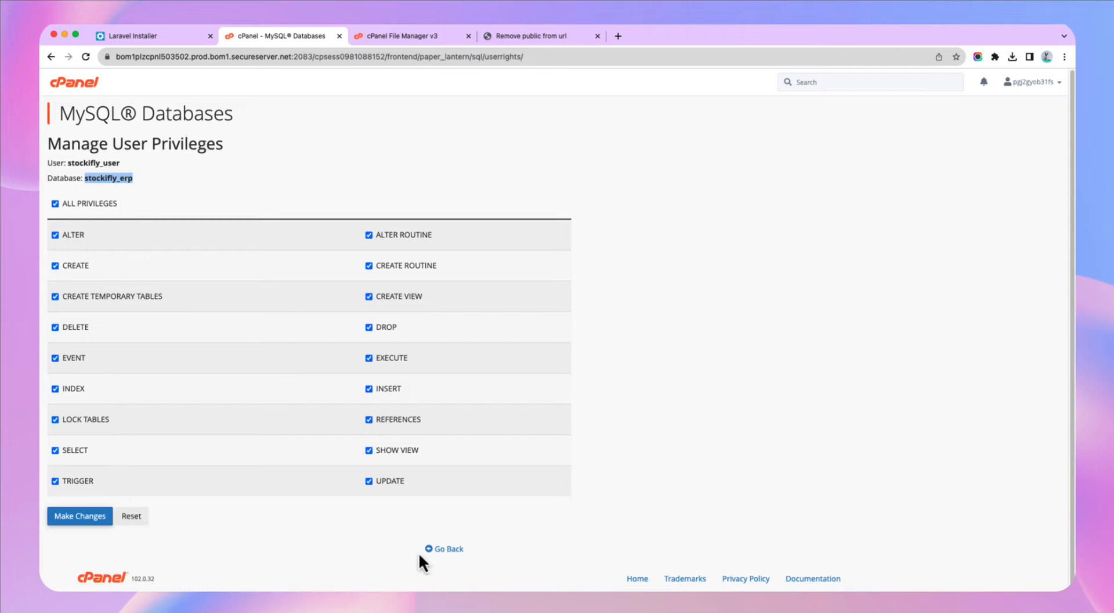
click(440, 550)
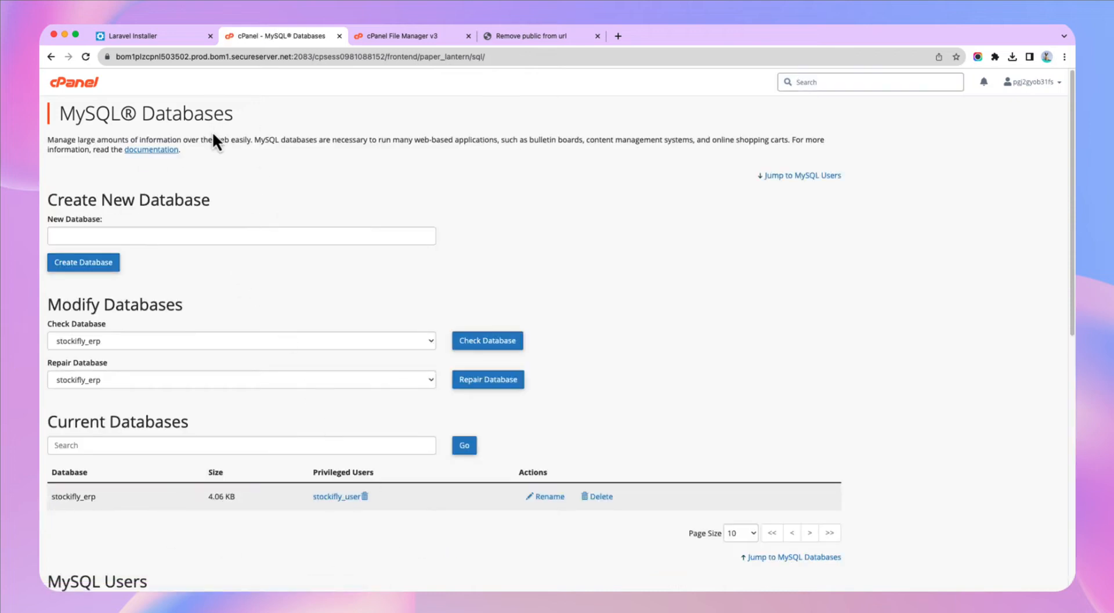
click(81, 84)
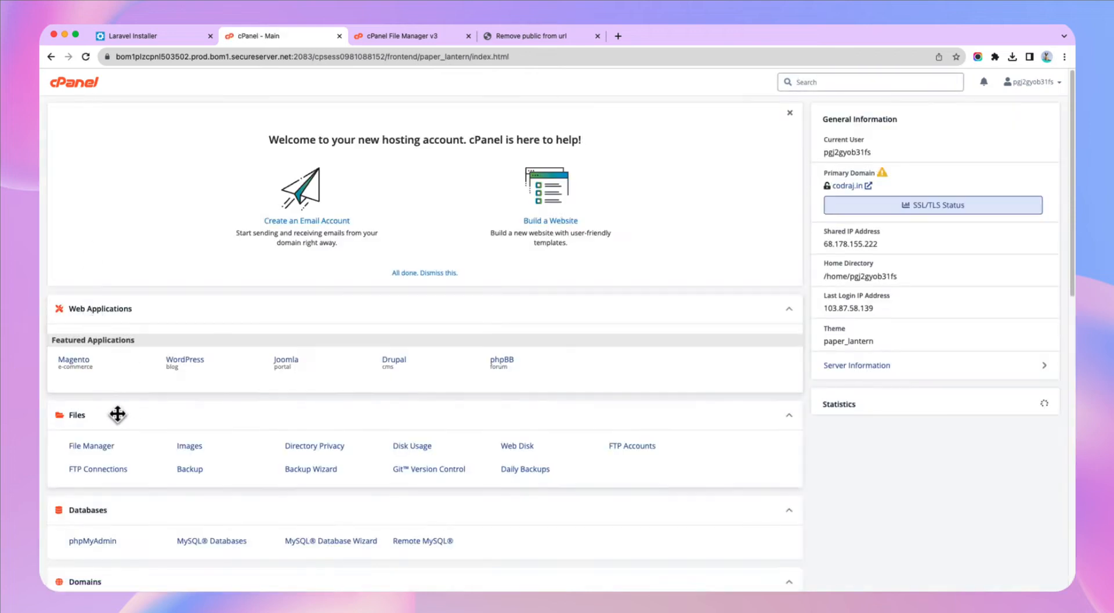
scroll(199, 415, down, 5)
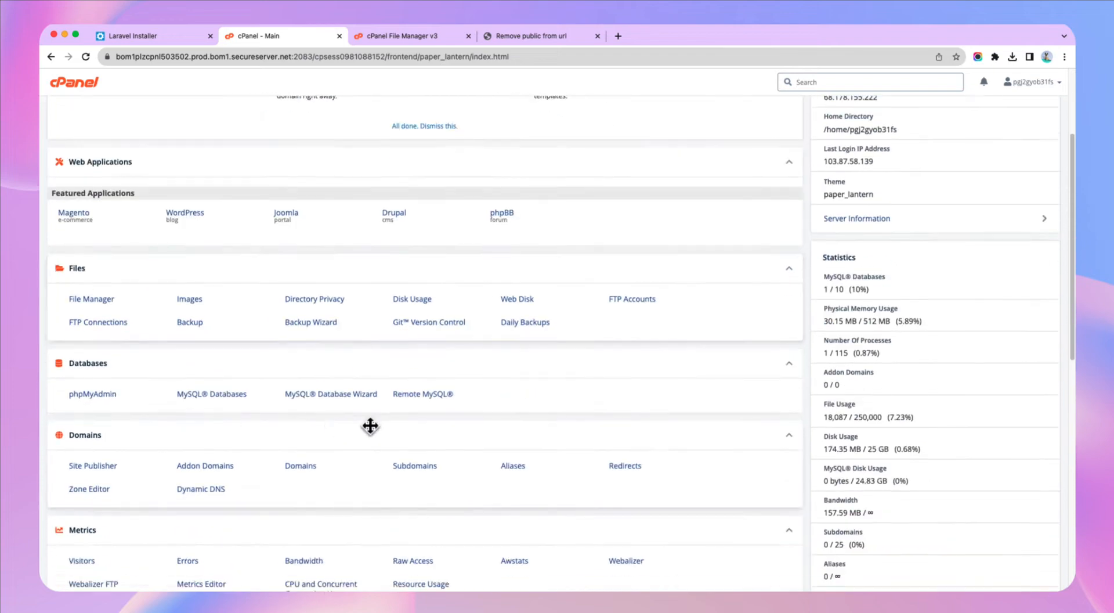
scroll(657, 462, down, 8)
- Turn the zip extension off in PHP Selector and reload the installer's requirements check
click(651, 432)
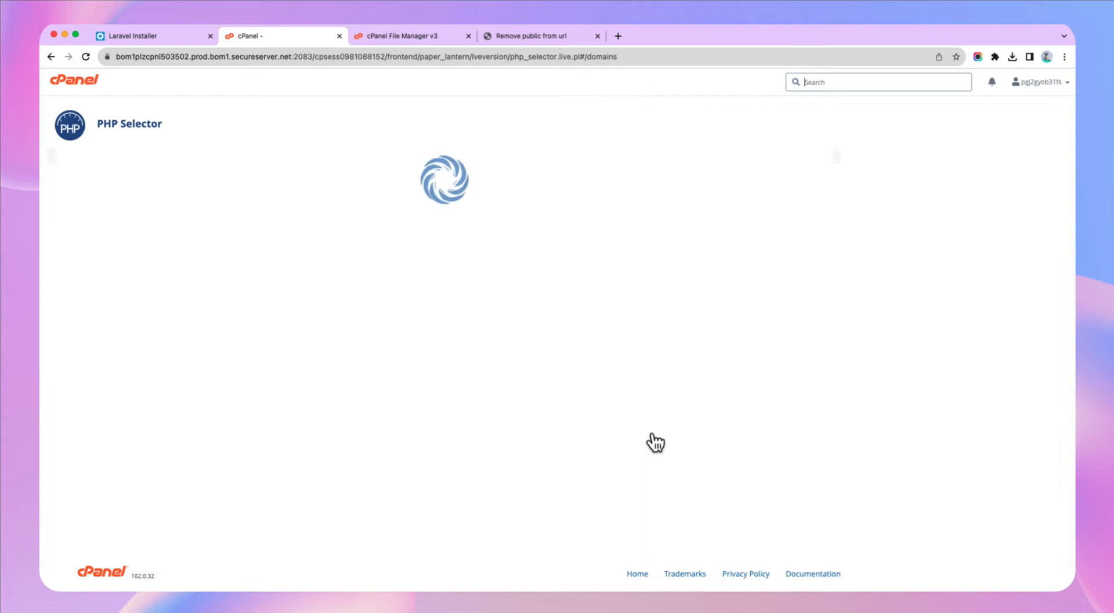
scroll(605, 416, down, 8)
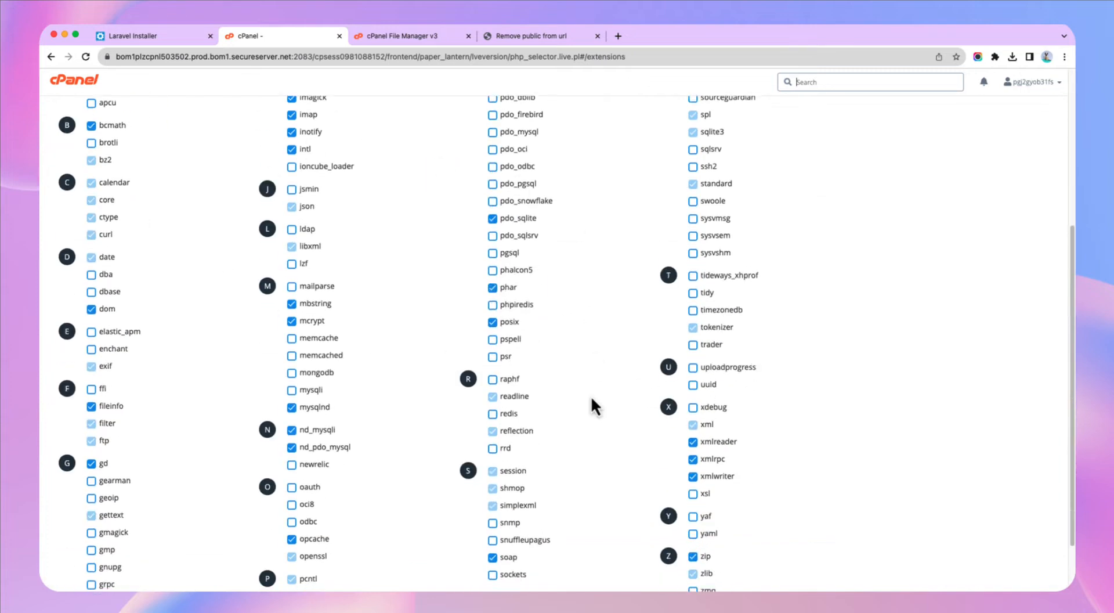
scroll(606, 493, down, 2)
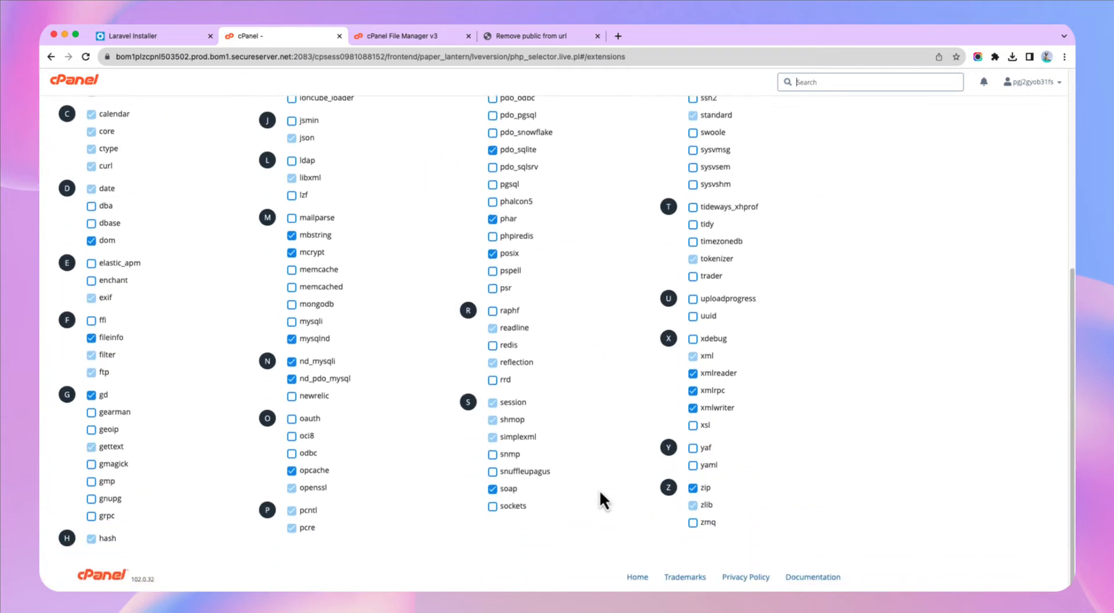
click(694, 490)
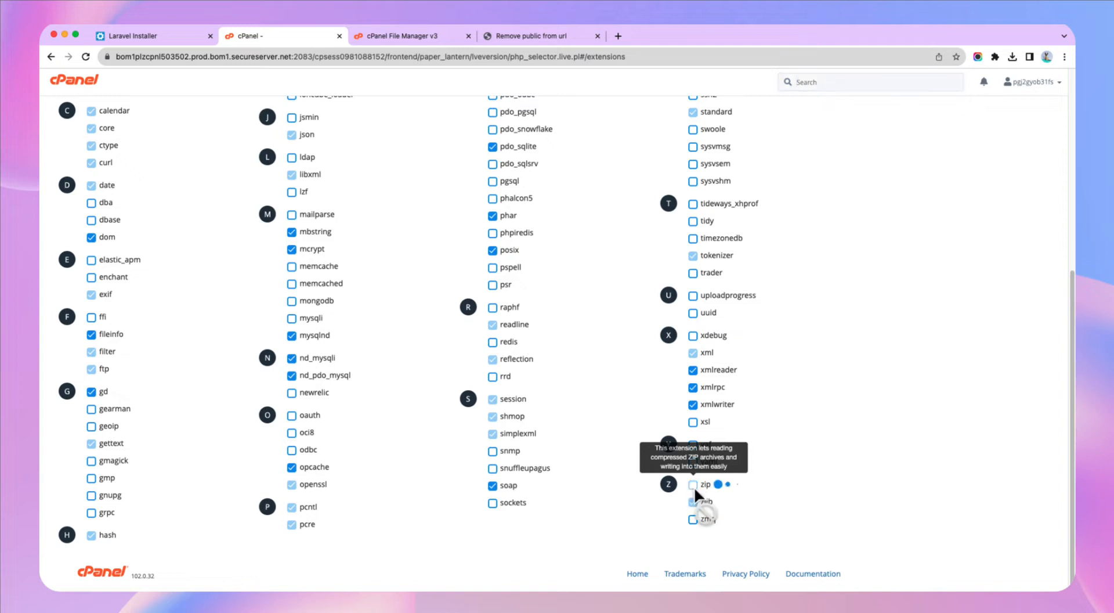
click(182, 38)
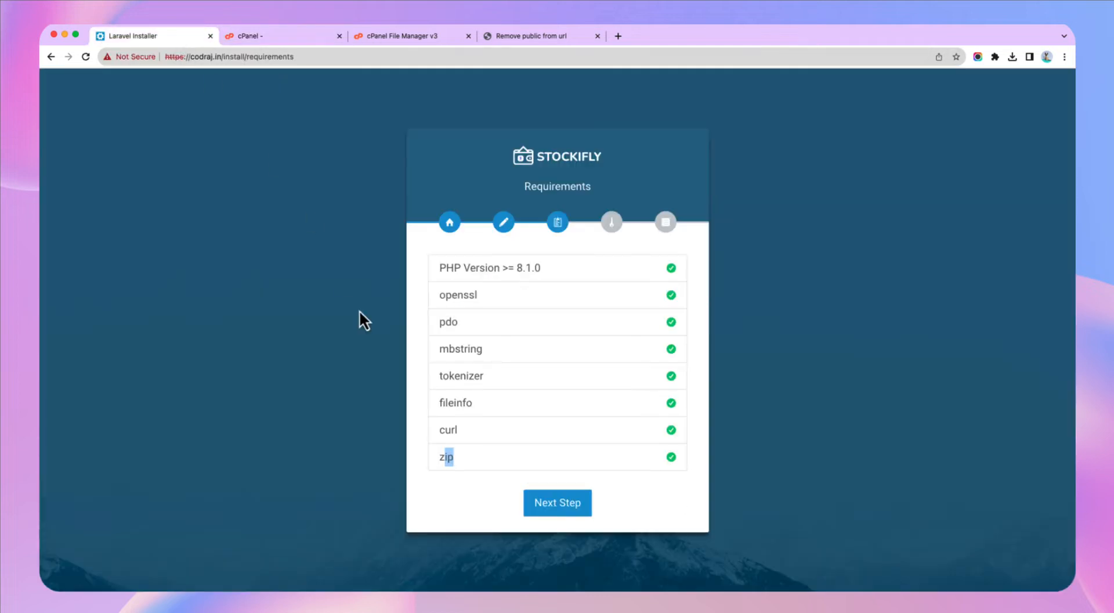
key(super+r)
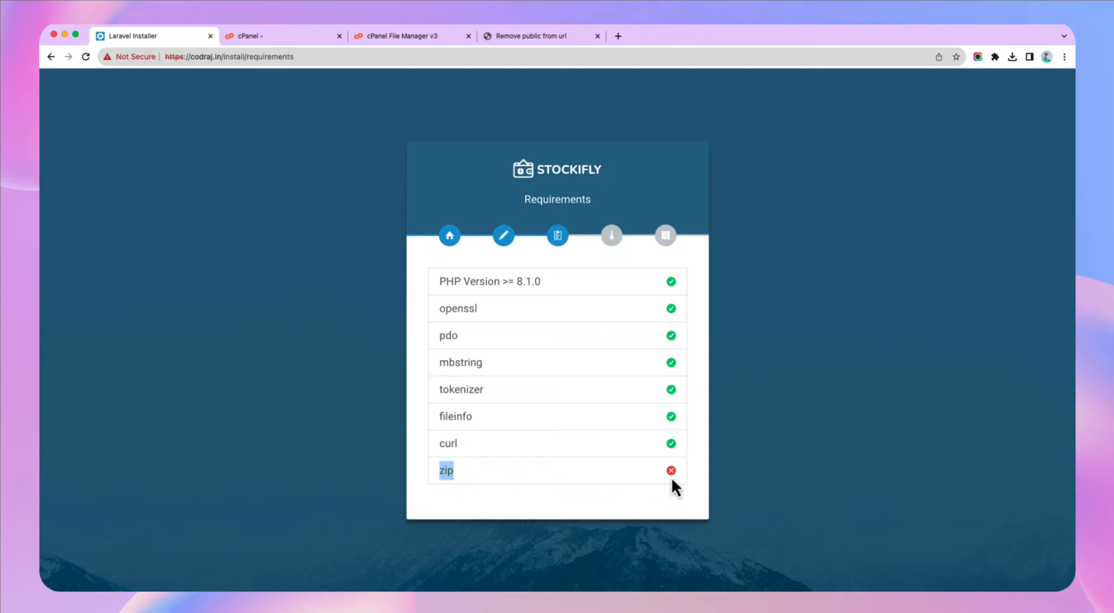
- Enable the zip extension, reload the requirements until zip passes, then proceed to Permissions
click(261, 39)
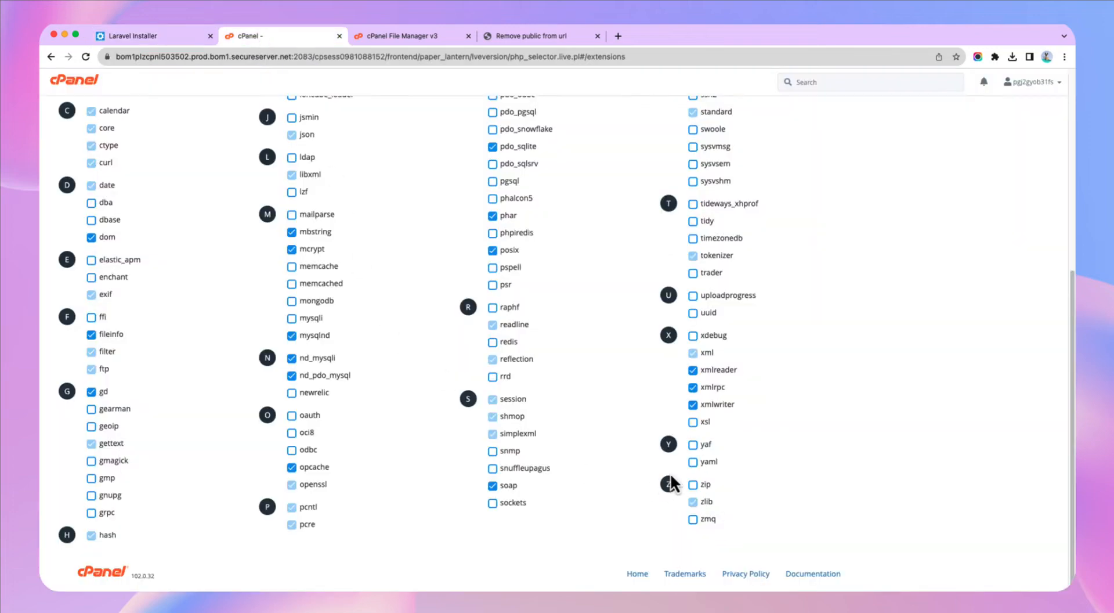
click(693, 484)
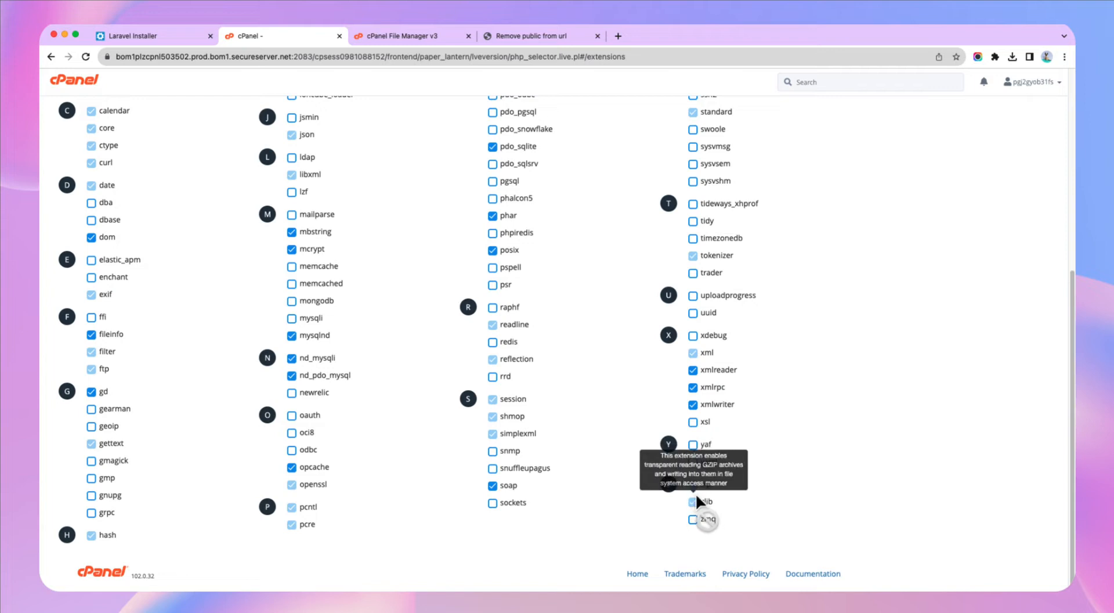
click(142, 36)
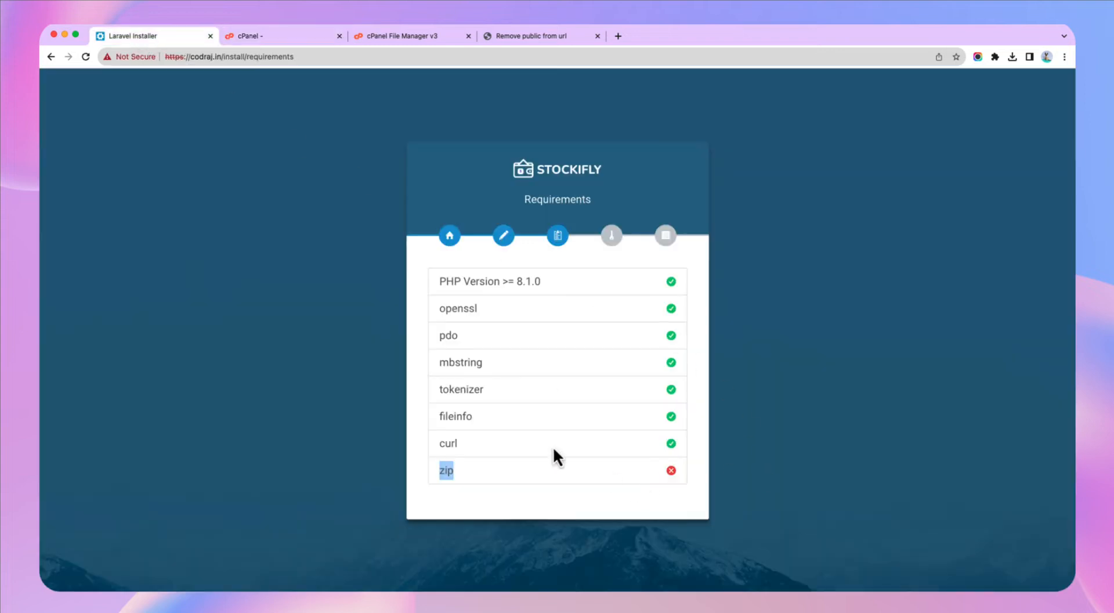
click(277, 355)
key(super+r)
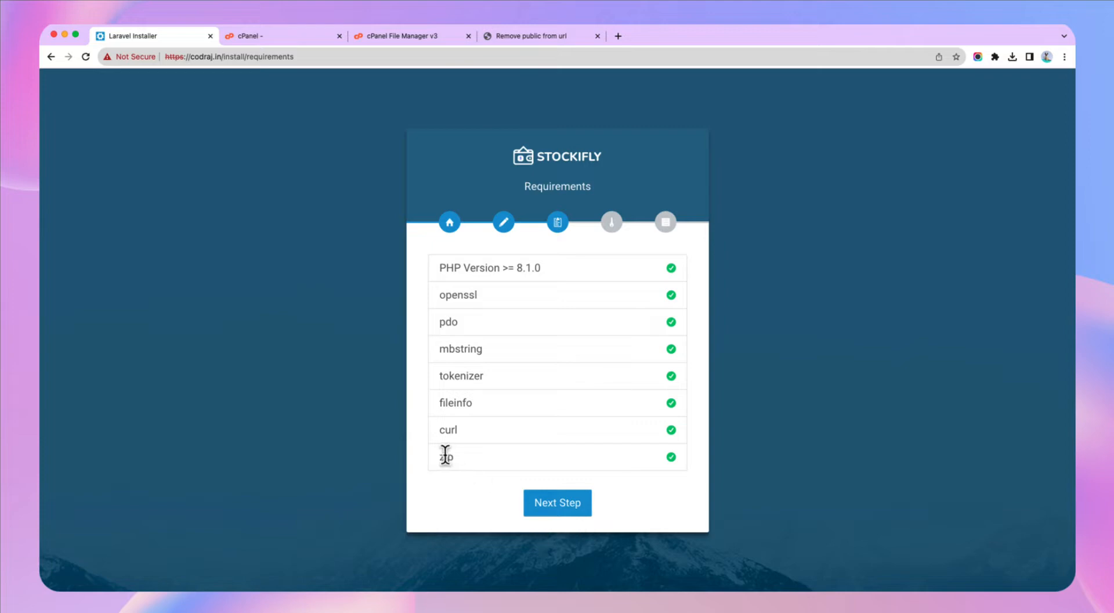
drag(445, 457, 476, 464)
click(567, 505)
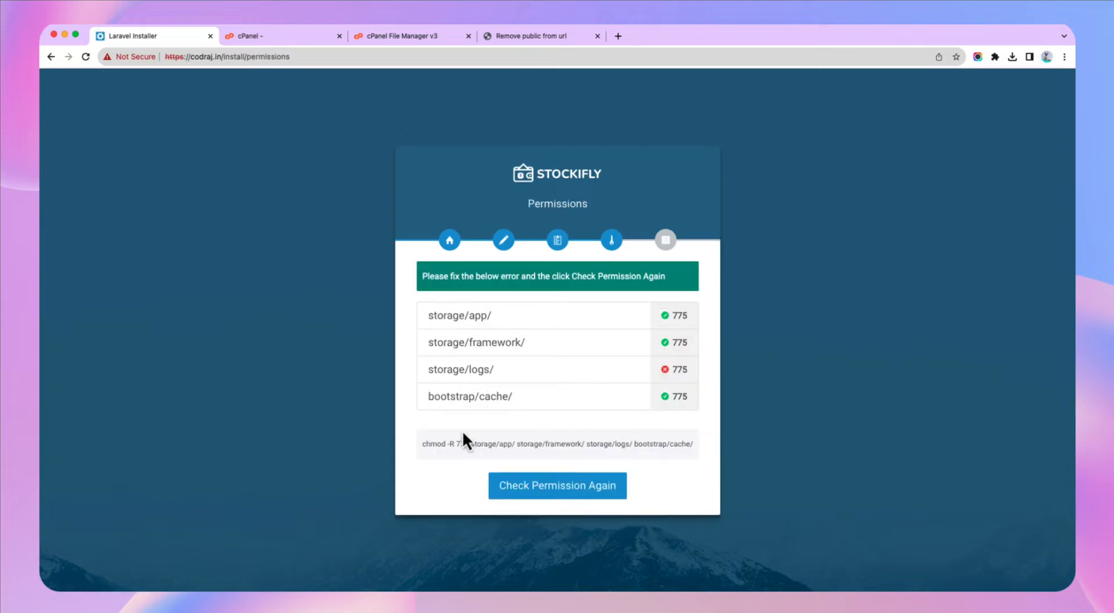
- Highlight the failing storage/logs folder and its required 775 permission
drag(437, 370, 489, 370)
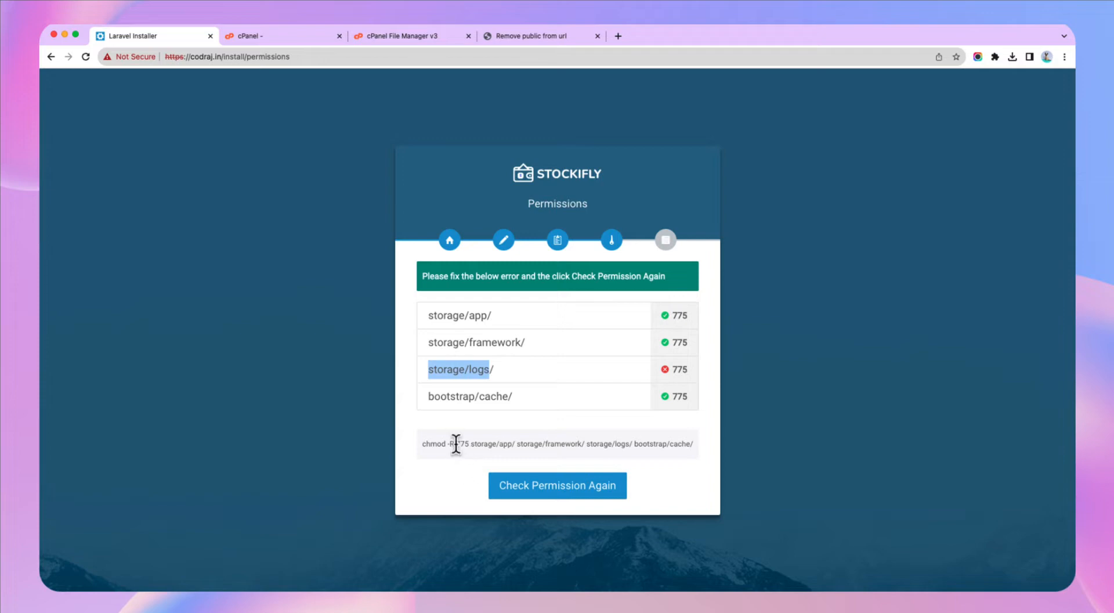
drag(455, 443, 470, 444)
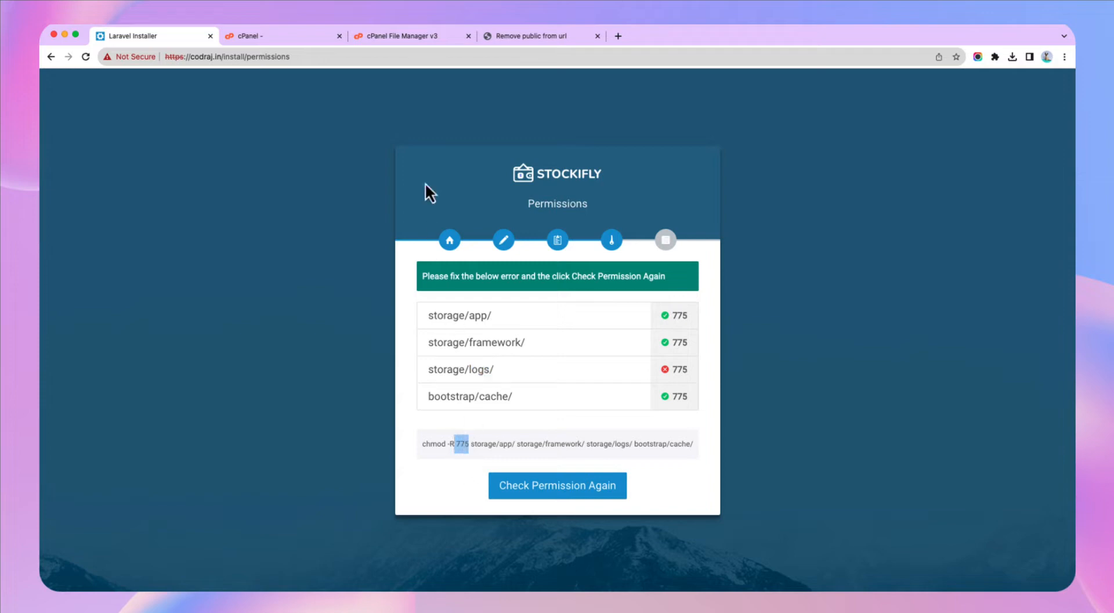
- Set the storage/logs folder permissions to 0775 by adding Group Write in File Manager
click(407, 37)
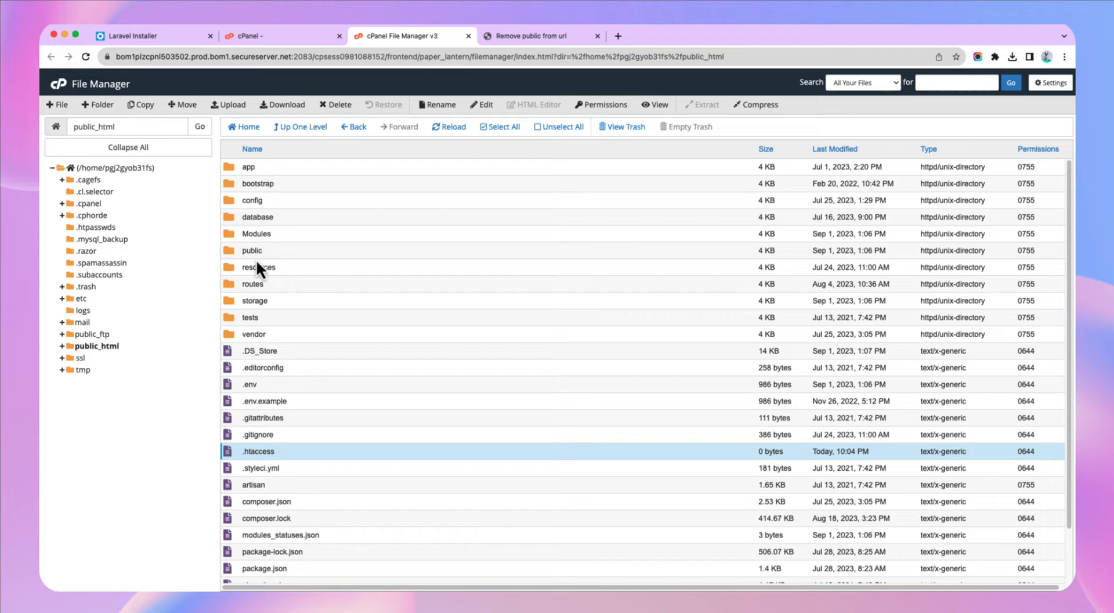
double_click(232, 307)
click(233, 200)
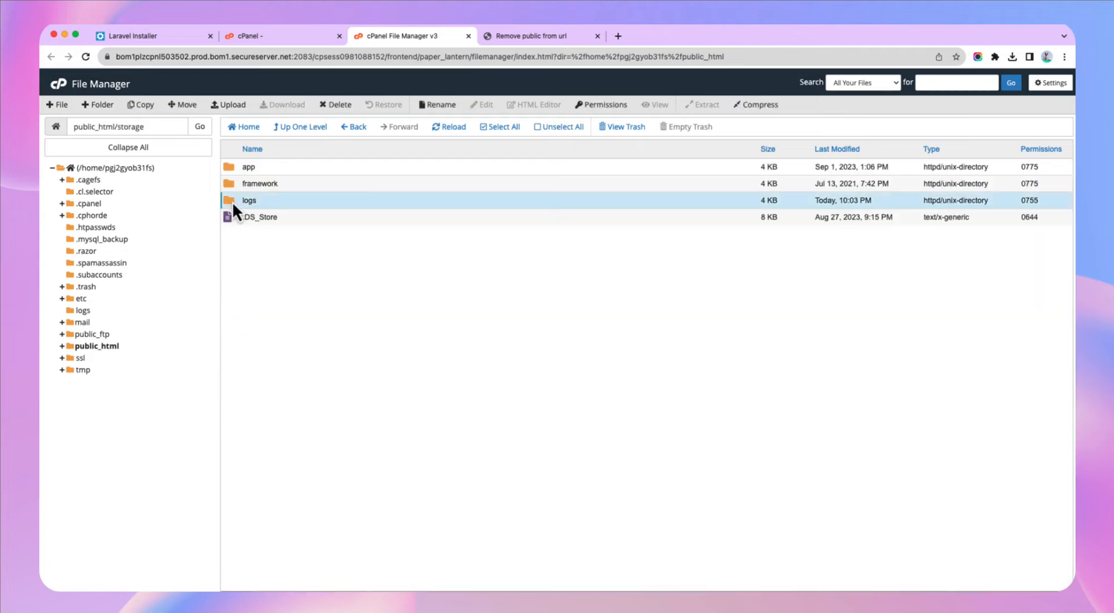
right_click(232, 201)
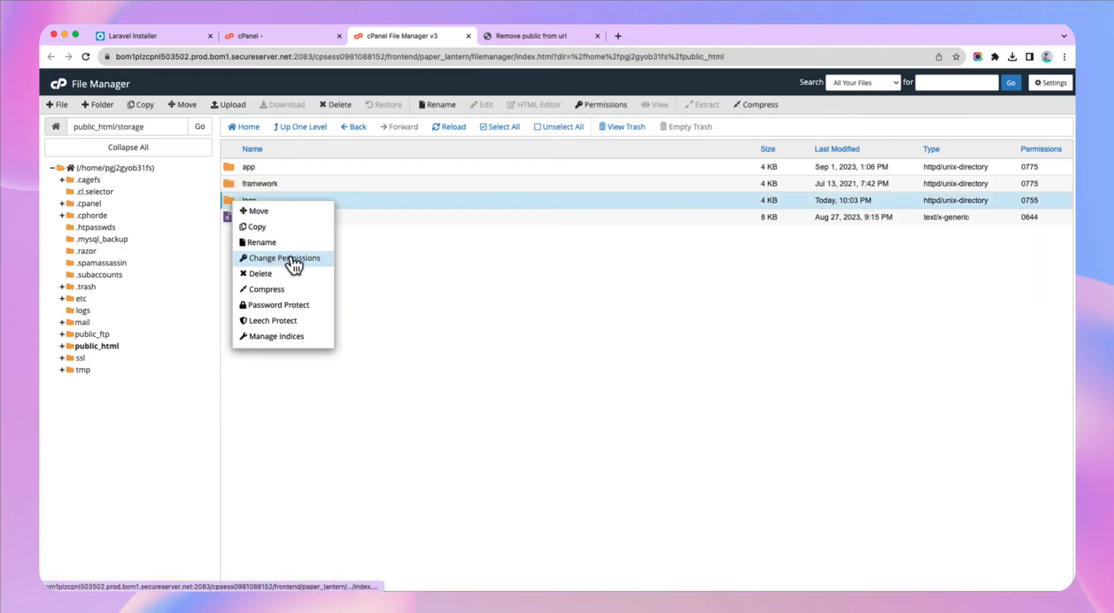
click(277, 258)
click(574, 322)
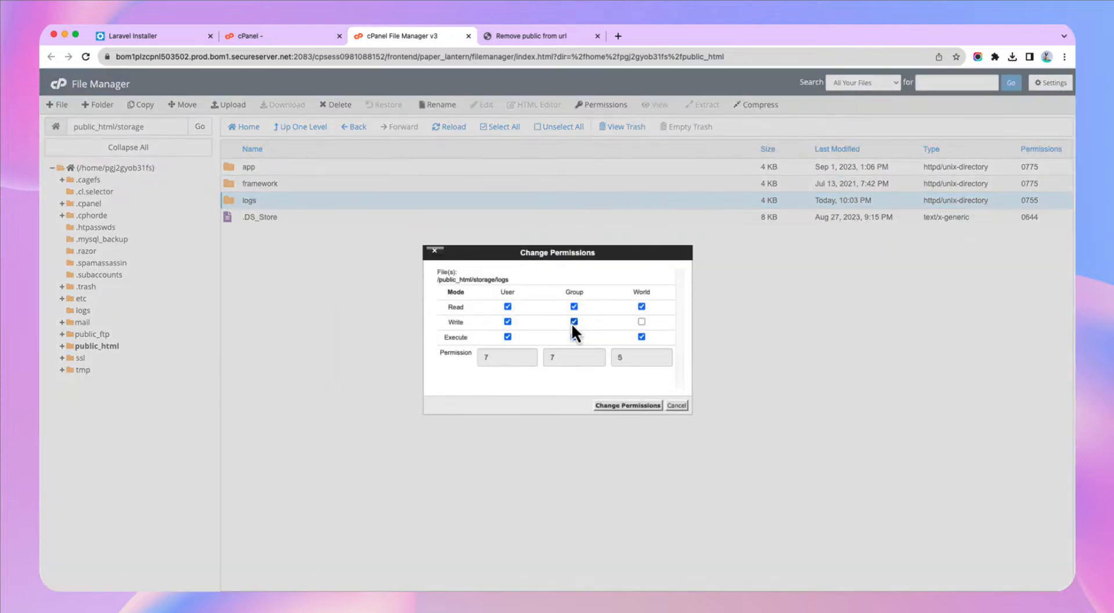
click(625, 405)
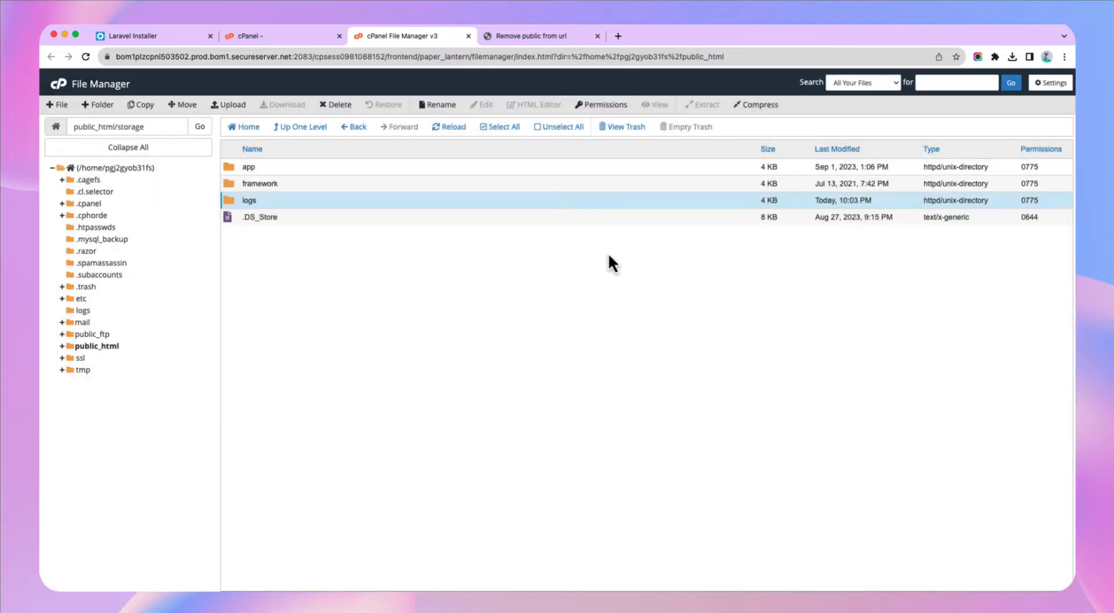
click(168, 36)
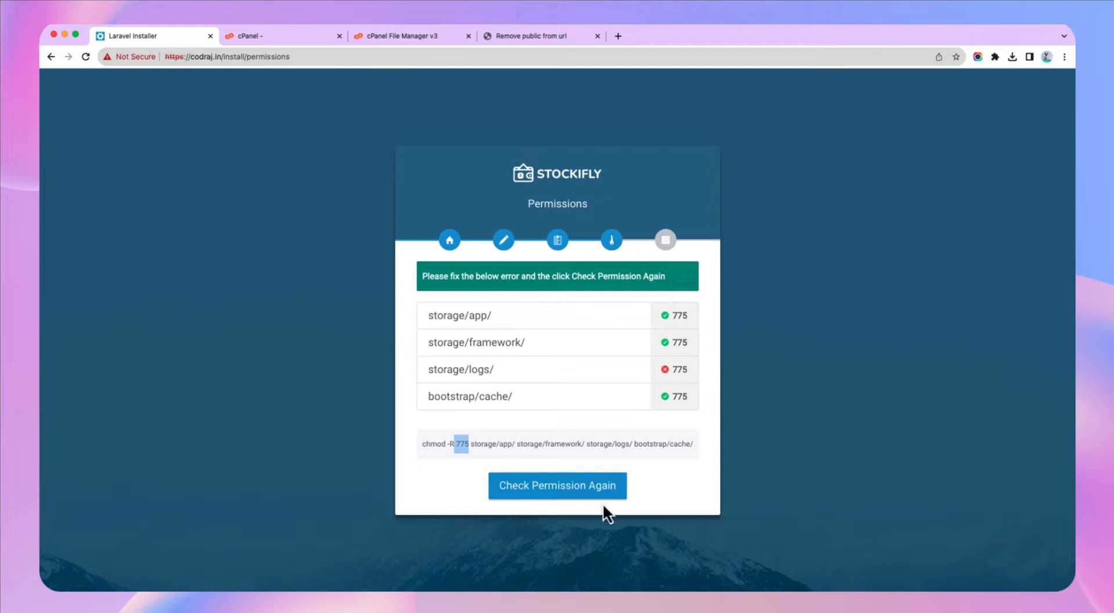
- Re-check permissions to confirm storage/logs now passes, then advance to the next step
click(573, 486)
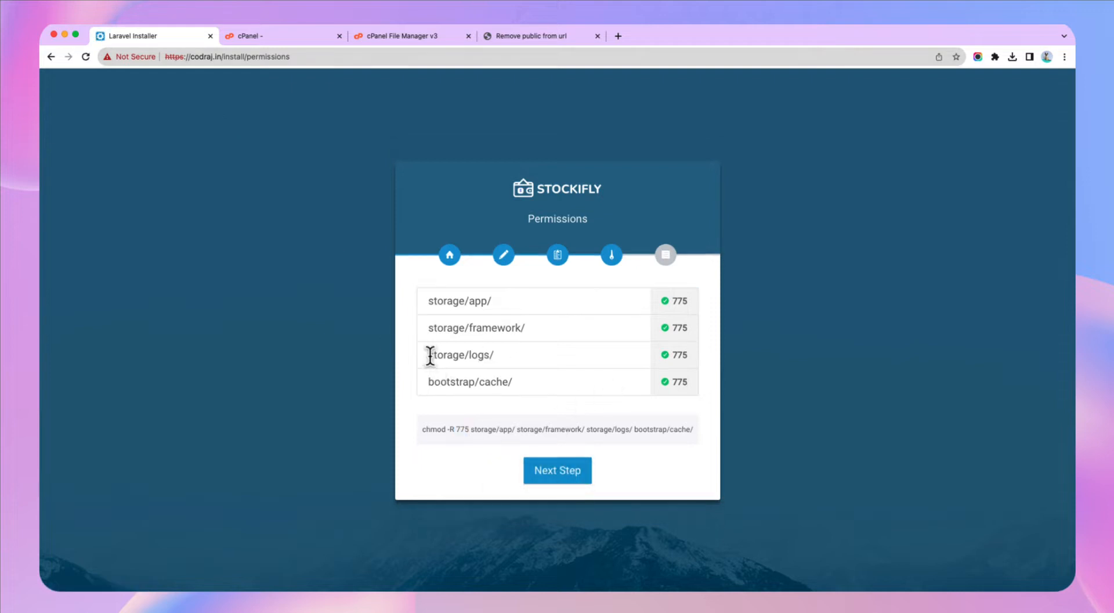
drag(429, 355, 503, 360)
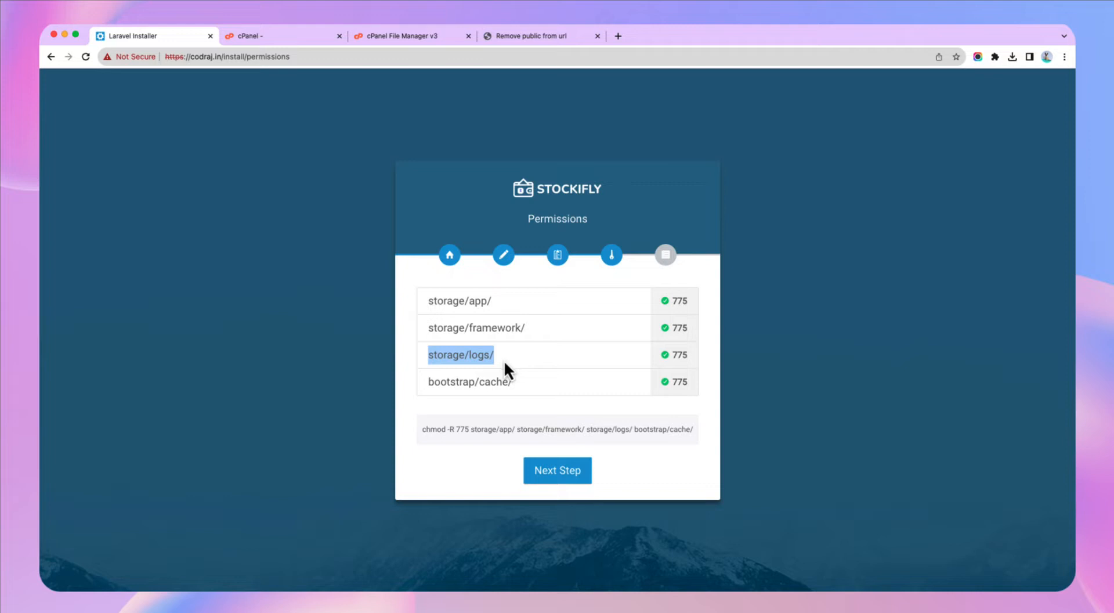
click(579, 482)
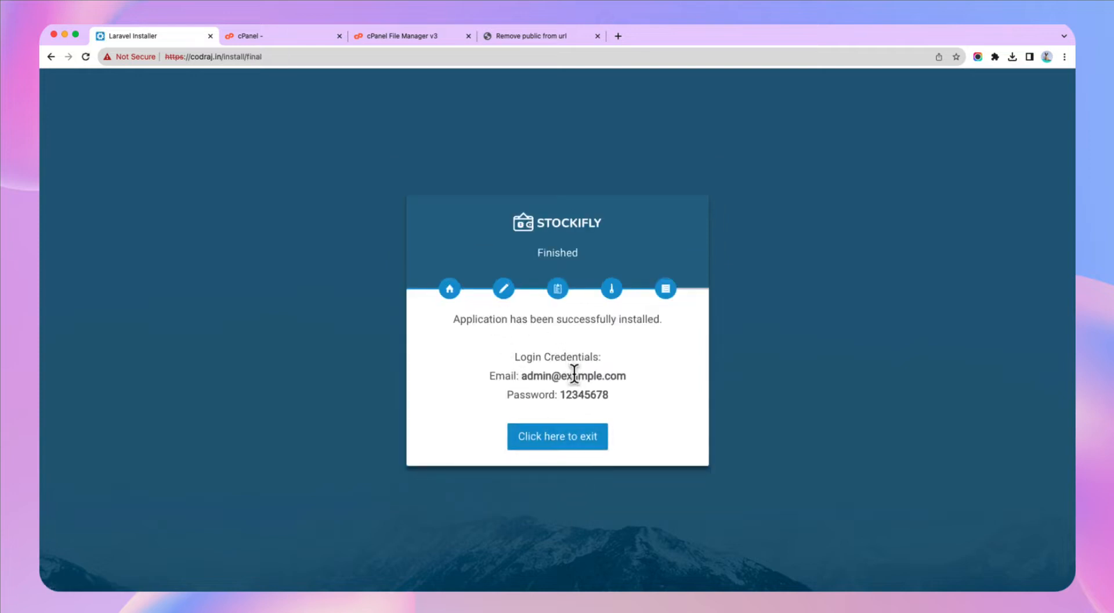
- Note the admin login email and password on the Finished page, then exit the installer
drag(522, 376, 624, 375)
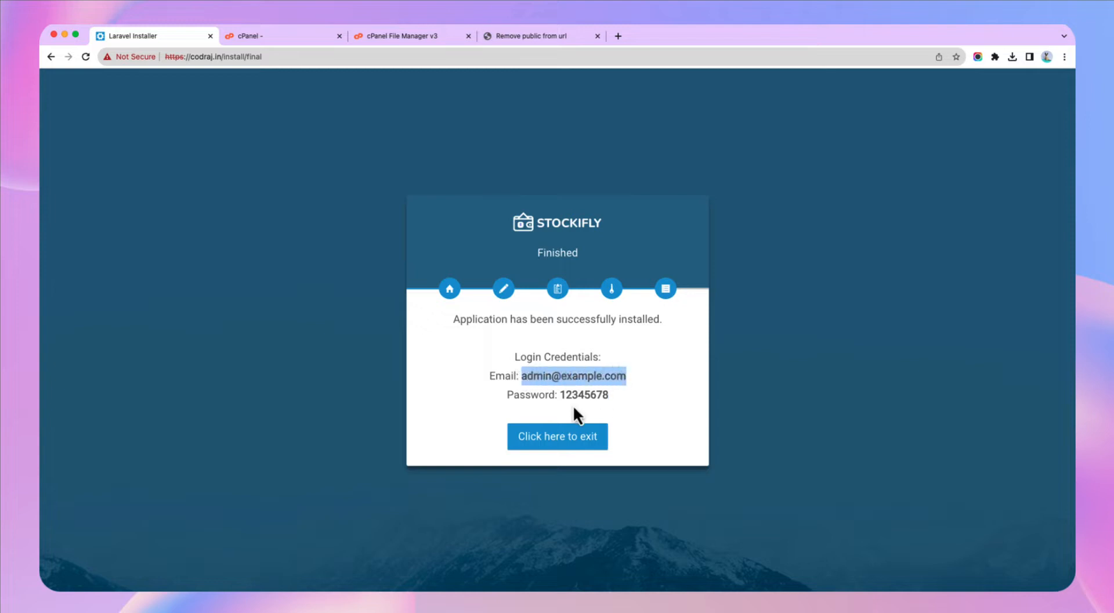
drag(558, 394, 611, 398)
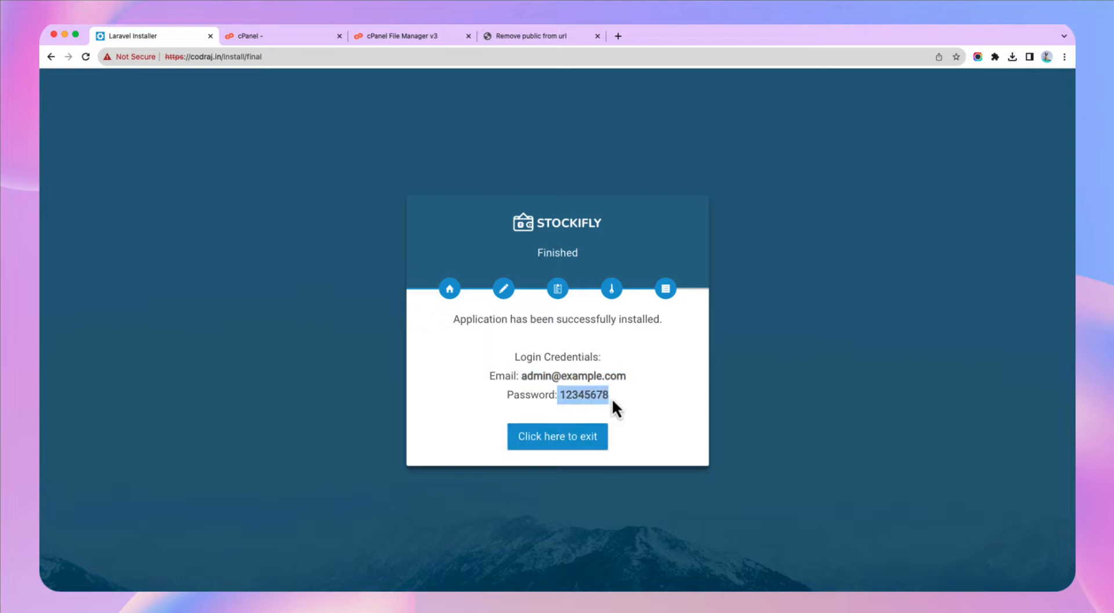
click(559, 440)
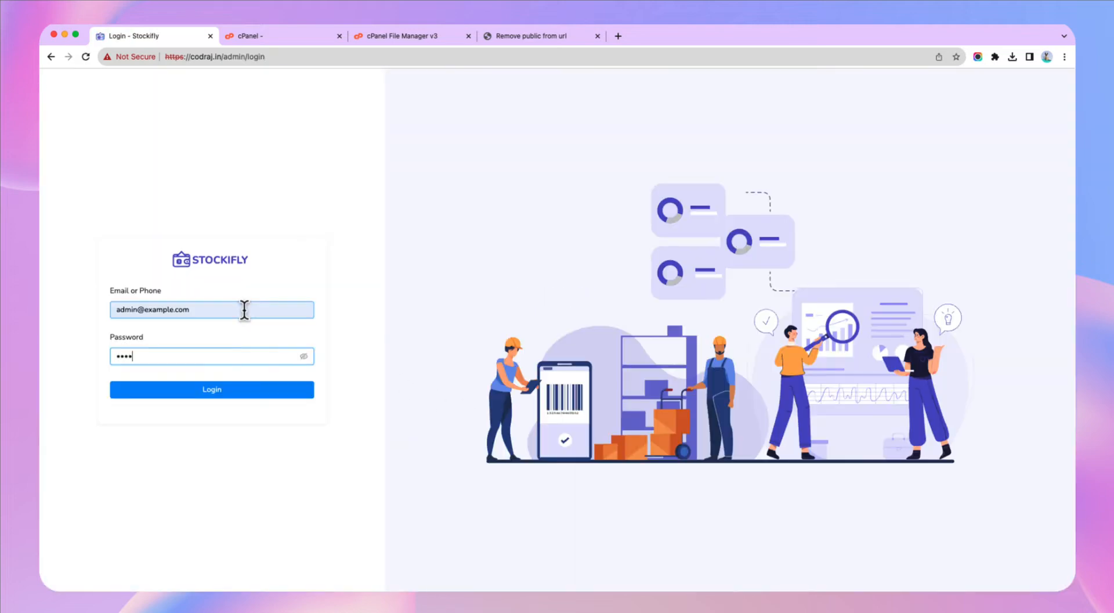
- Finish entering the admin password, log in, and view the Setup Not Completed notice
text(67)
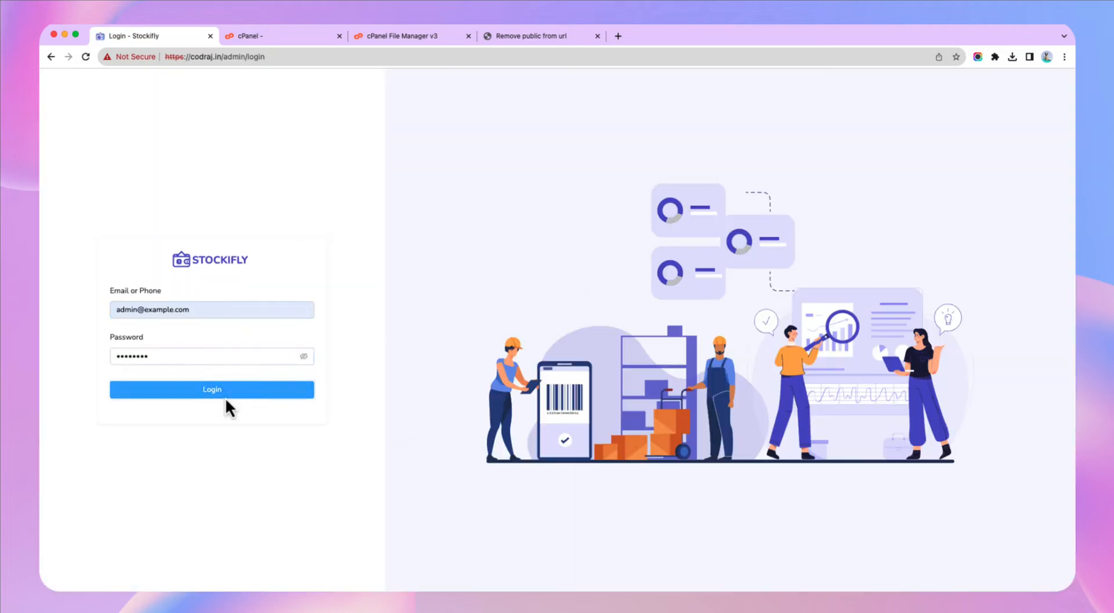
click(226, 395)
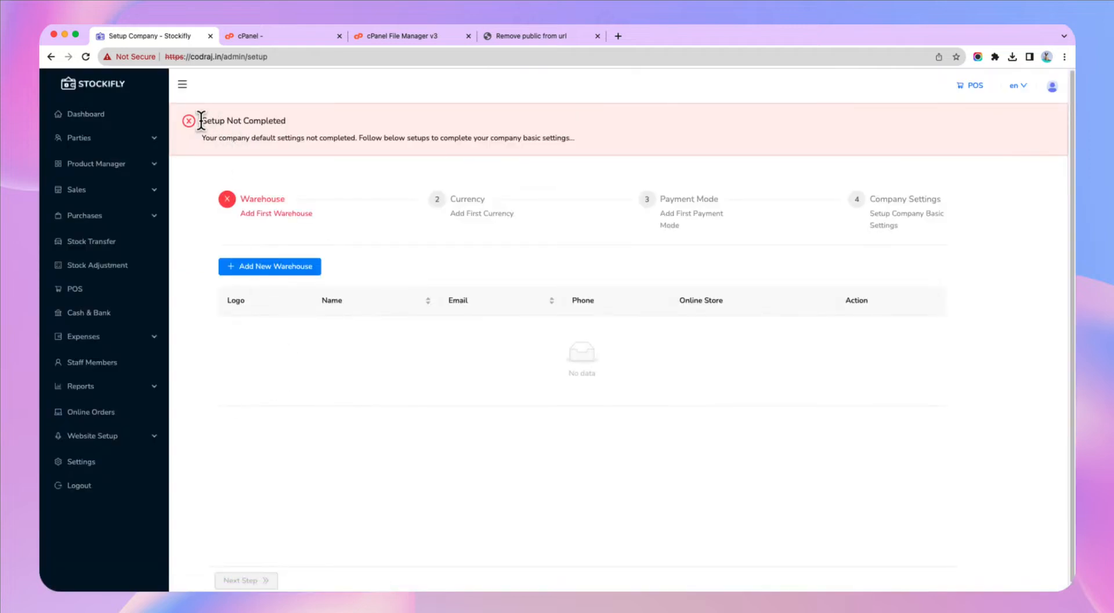
drag(201, 122, 268, 130)
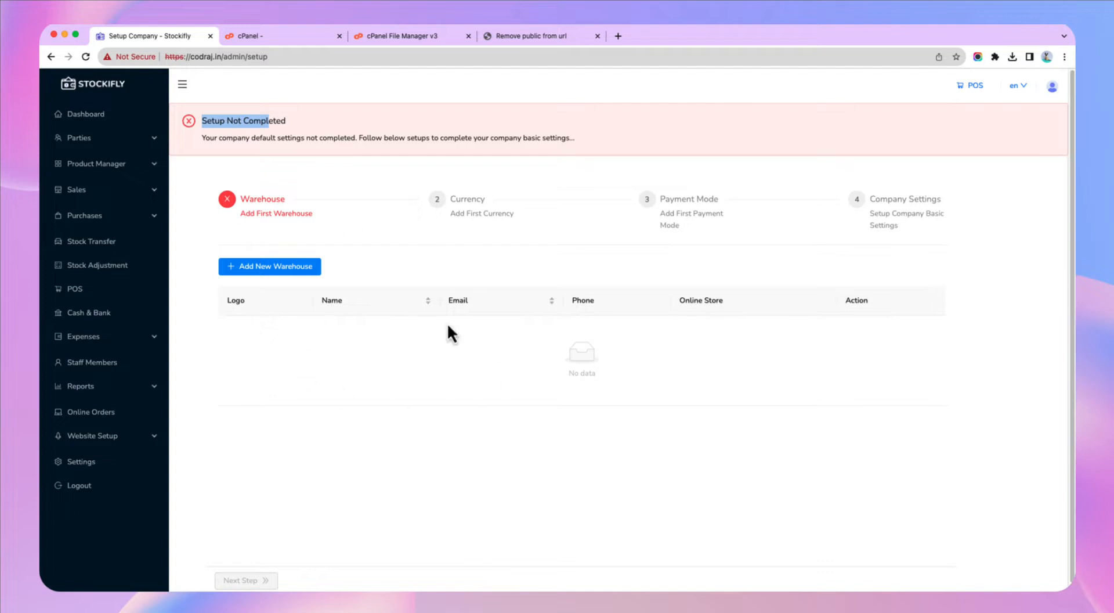